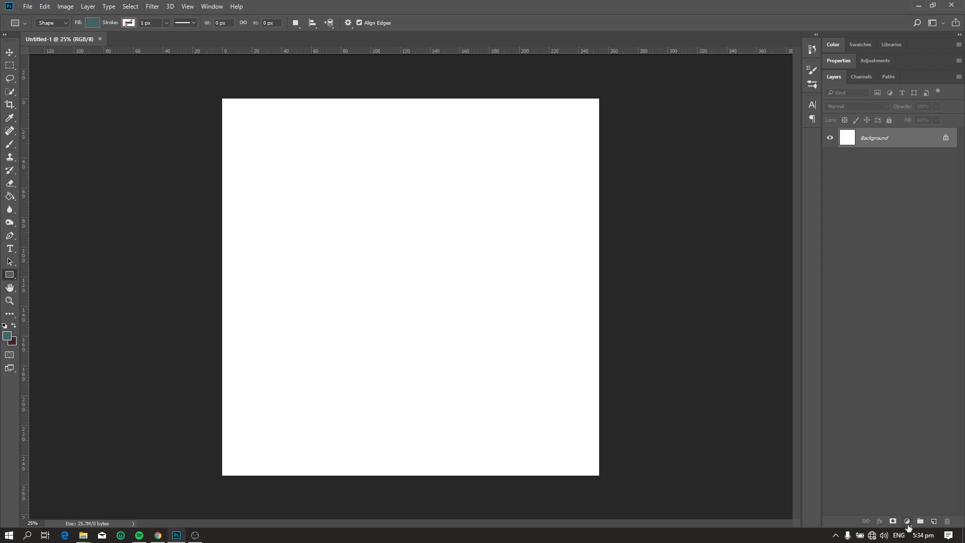
# Step: Add a Solid Color fill layer over the background, coloured pure black (000000)
pyautogui.click(908, 526)
pyautogui.click(914, 505)
pyautogui.click(909, 521)
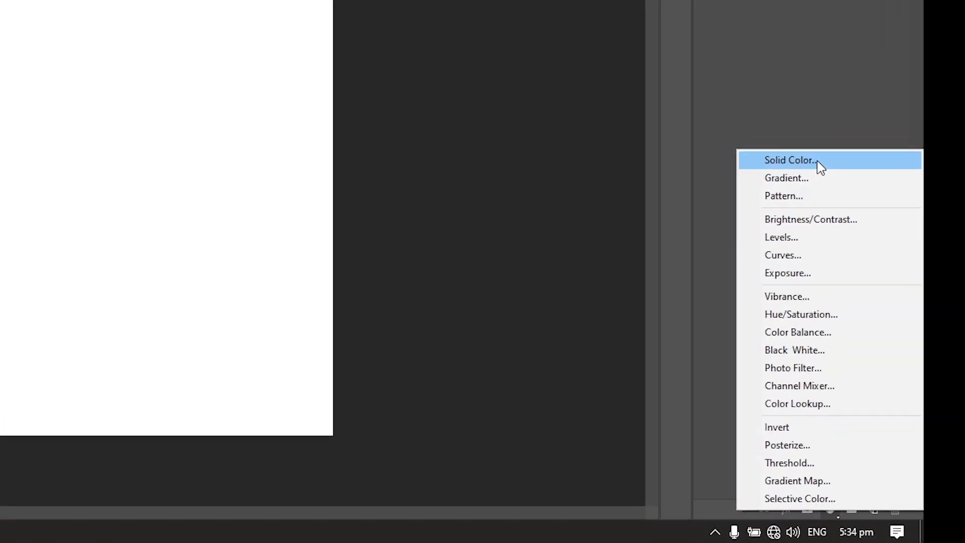
pyautogui.click(767, 67)
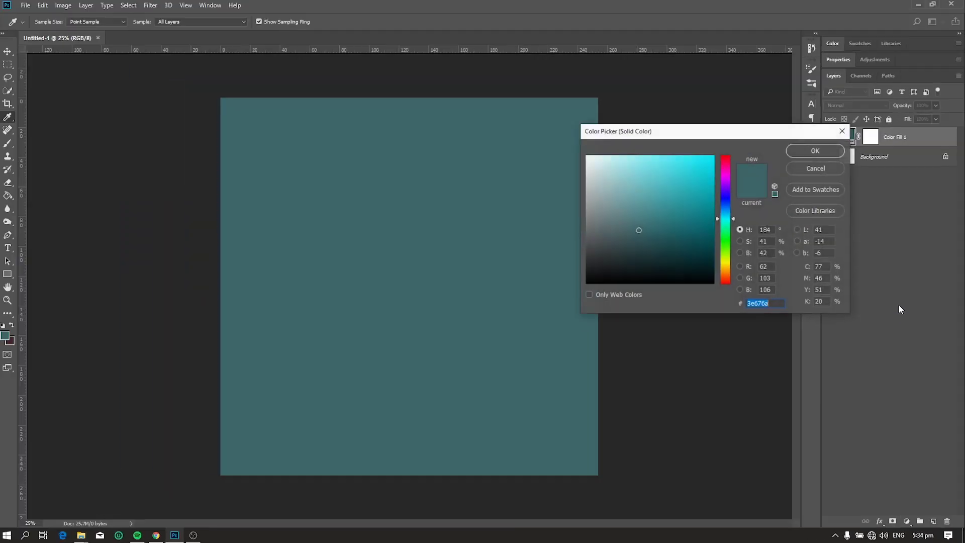
pyautogui.click(474, 360)
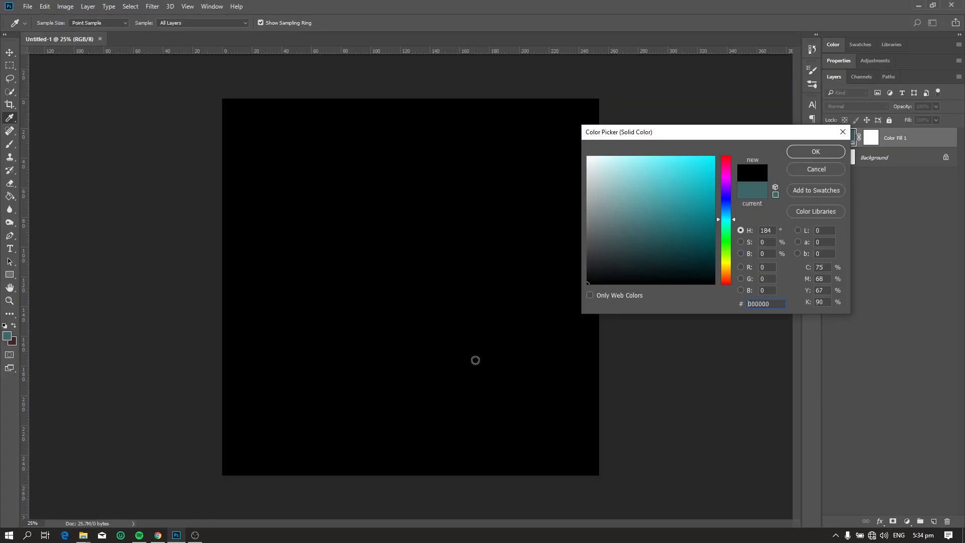
pyautogui.click(812, 151)
# Step: Type the text 'BLK' on the canvas as a new text layer
pyautogui.press('t')
pyautogui.click(344, 221)
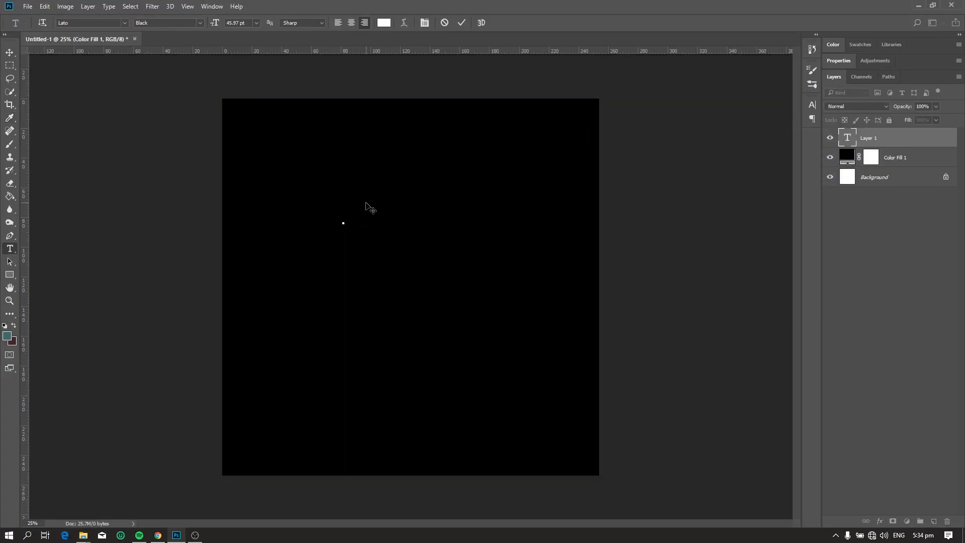
pyautogui.write('BLK')
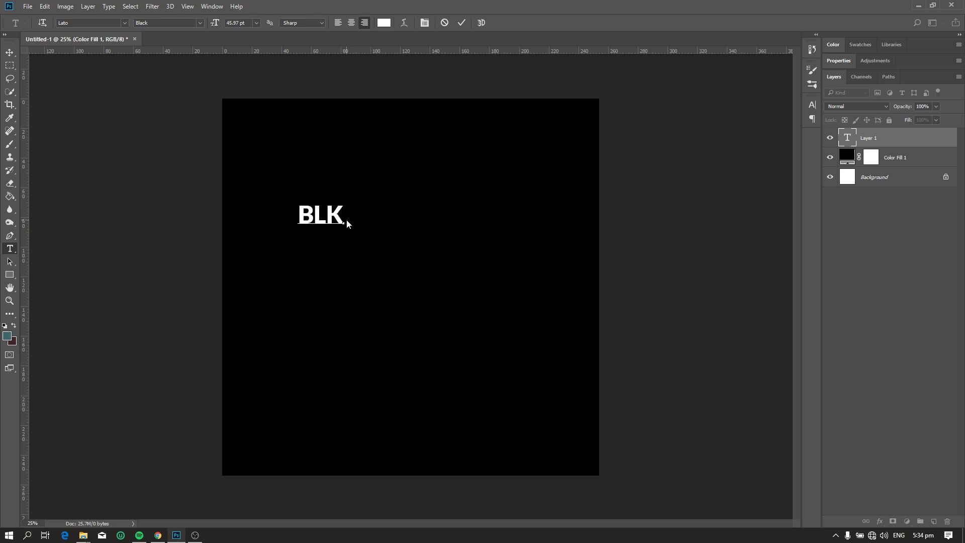
pyautogui.click(877, 138)
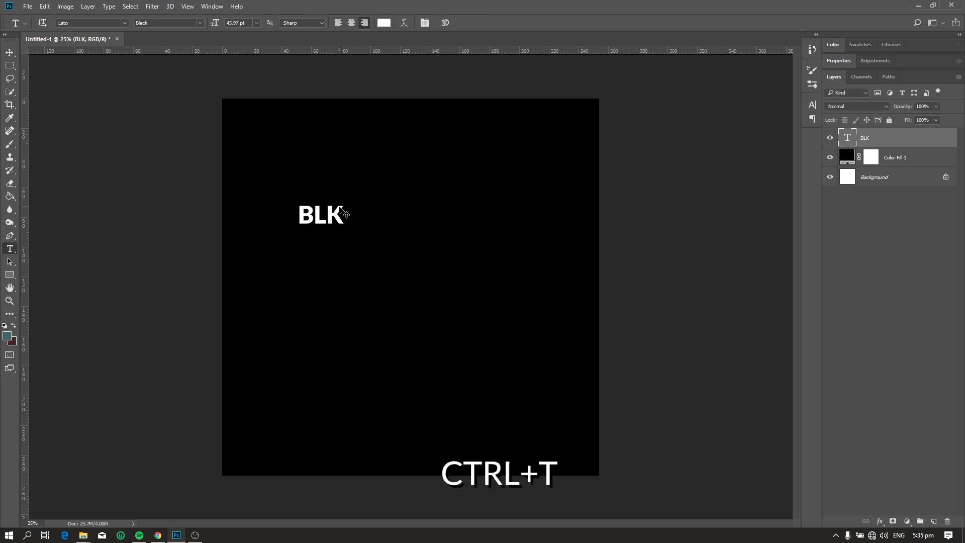
# Step: Scale the BLK text up to about 240 pt and centre it on the canvas
pyautogui.hotkey('ctrl', 't')
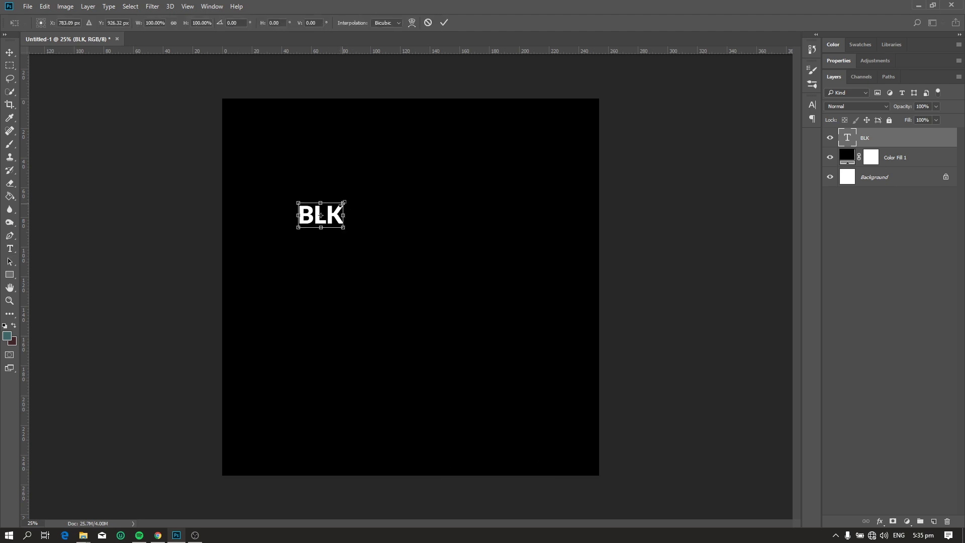
pyautogui.moveTo(344, 204); pyautogui.dragTo(570, 130)
pyautogui.moveTo(497, 148); pyautogui.dragTo(465, 273)
pyautogui.moveTo(534, 347); pyautogui.dragTo(522, 339)
pyautogui.moveTo(446, 297); pyautogui.dragTo(452, 297)
pyautogui.press('Return')
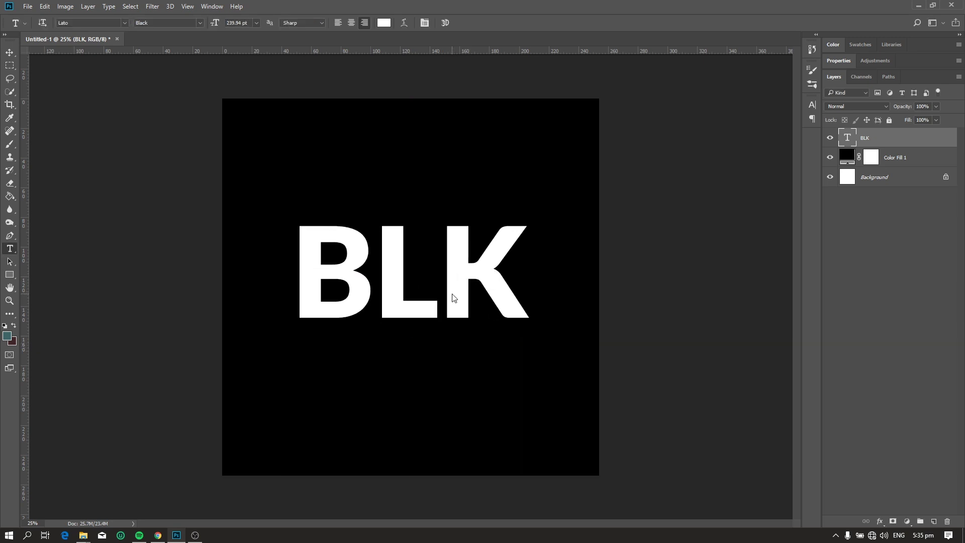
# Step: Duplicate the BLK layer as 'BLK copy', then reselect the original BLK layer
pyautogui.rightClick(894, 144)
pyautogui.press('Escape')
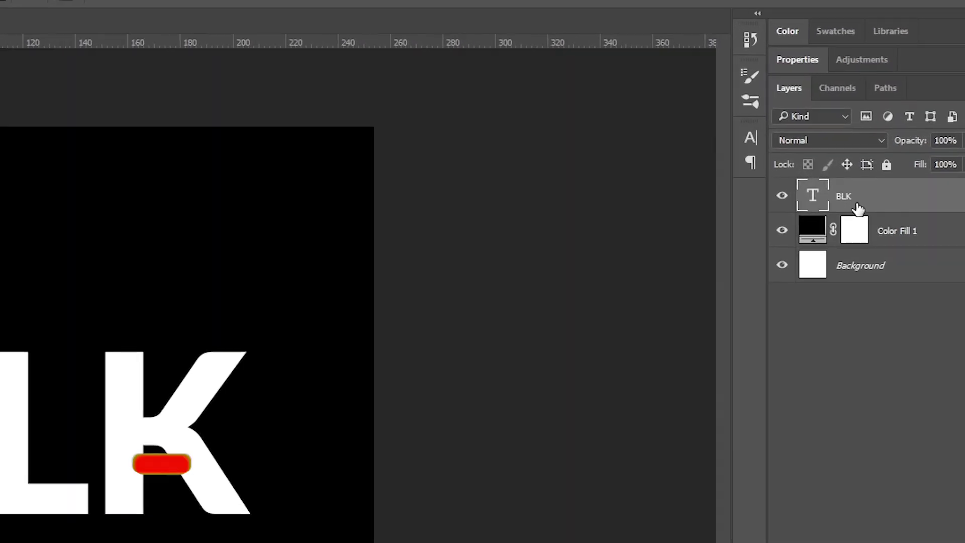
pyautogui.rightClick(858, 209)
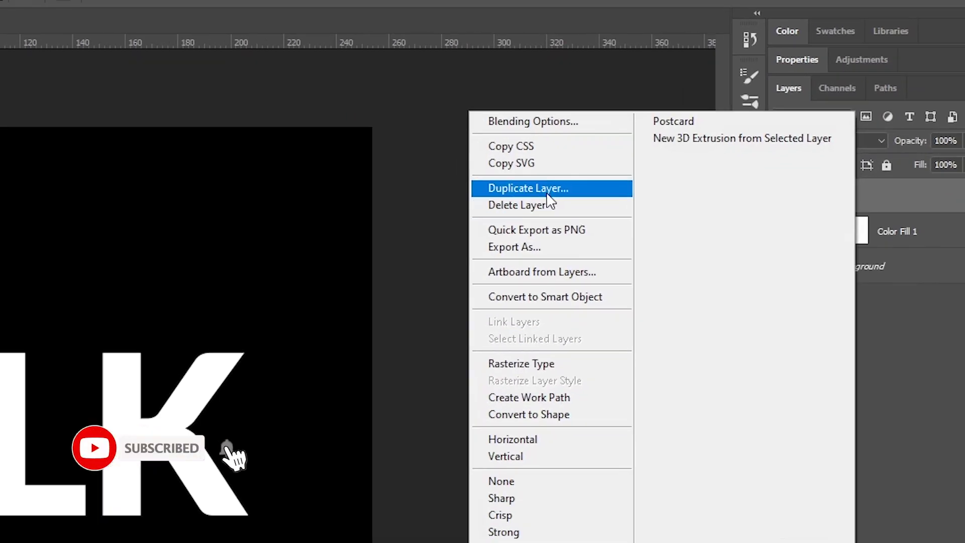
pyautogui.click(547, 194)
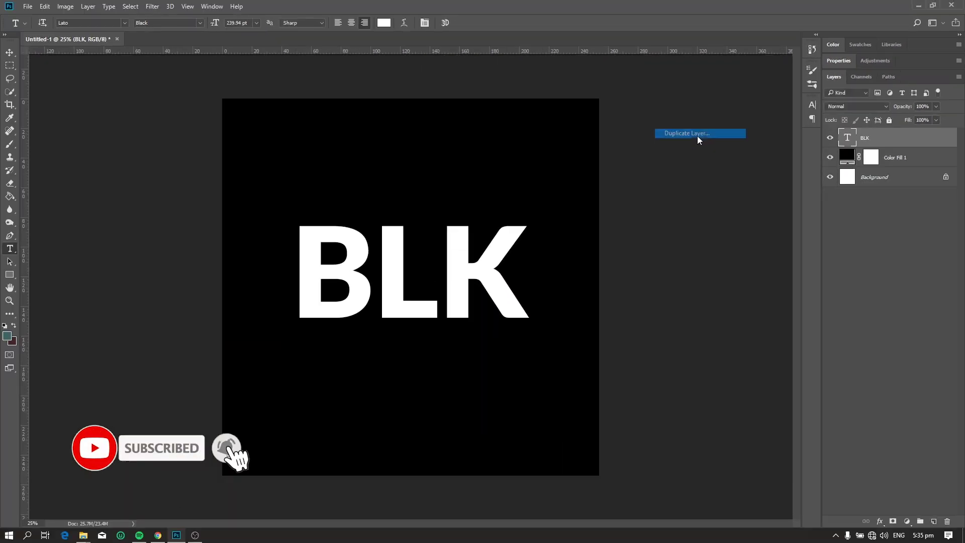
pyautogui.click(316, 210)
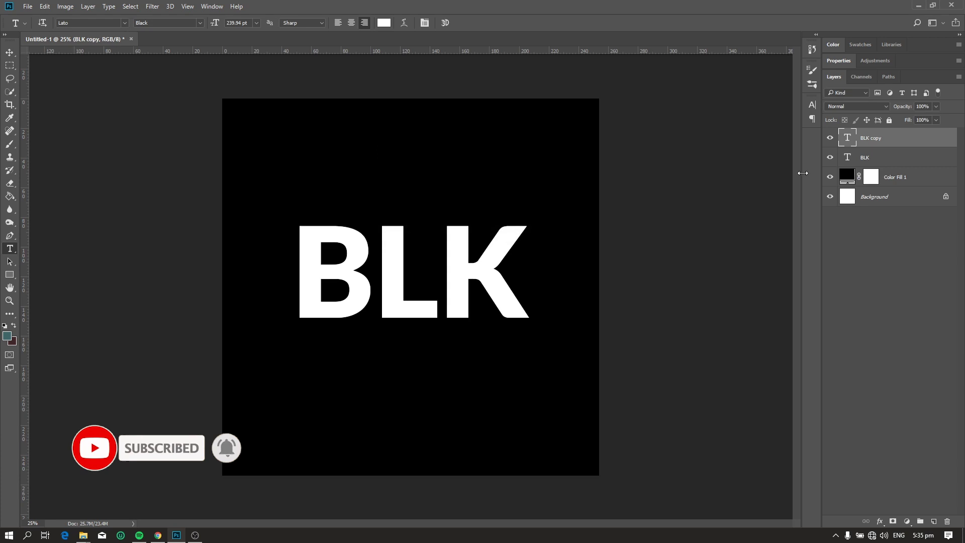
pyautogui.click(885, 159)
# Step: Exclude the green channel from the BLK layer and shift it about 5.1 mm right
pyautogui.rightClick(886, 160)
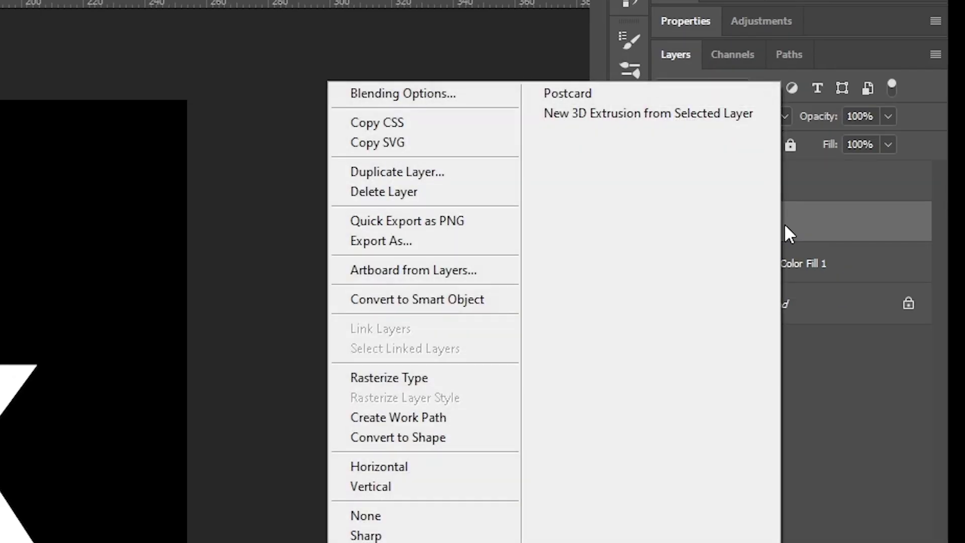
pyautogui.click(398, 95)
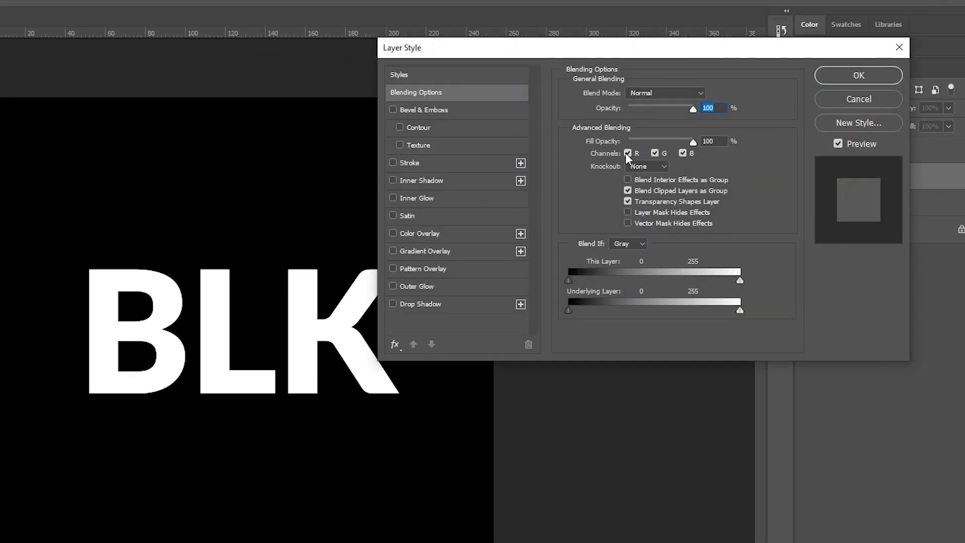
pyautogui.click(655, 153)
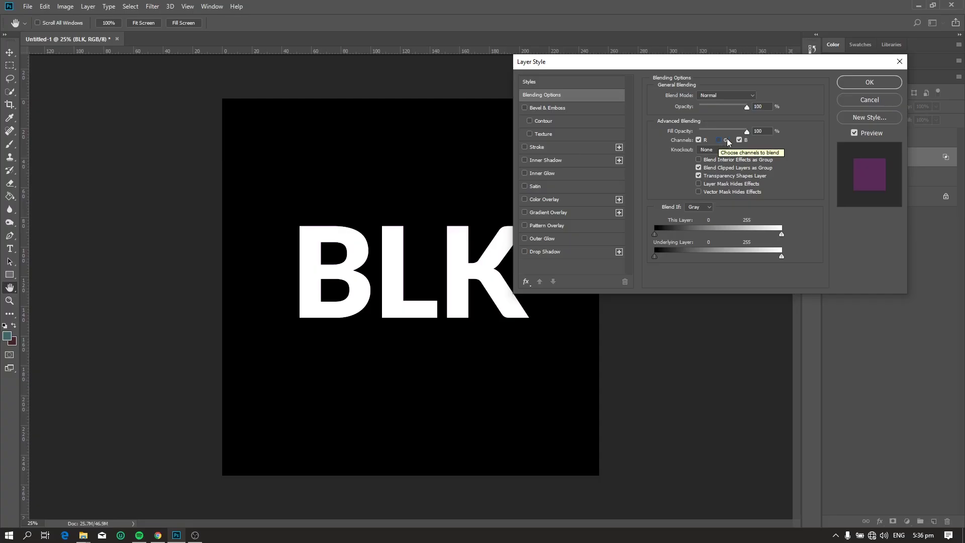
pyautogui.click(870, 82)
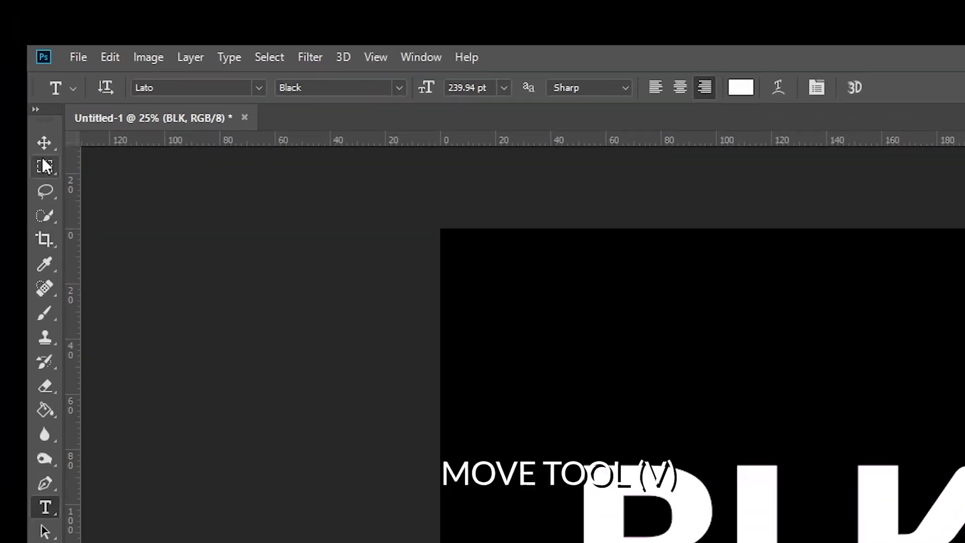
pyautogui.click(43, 143)
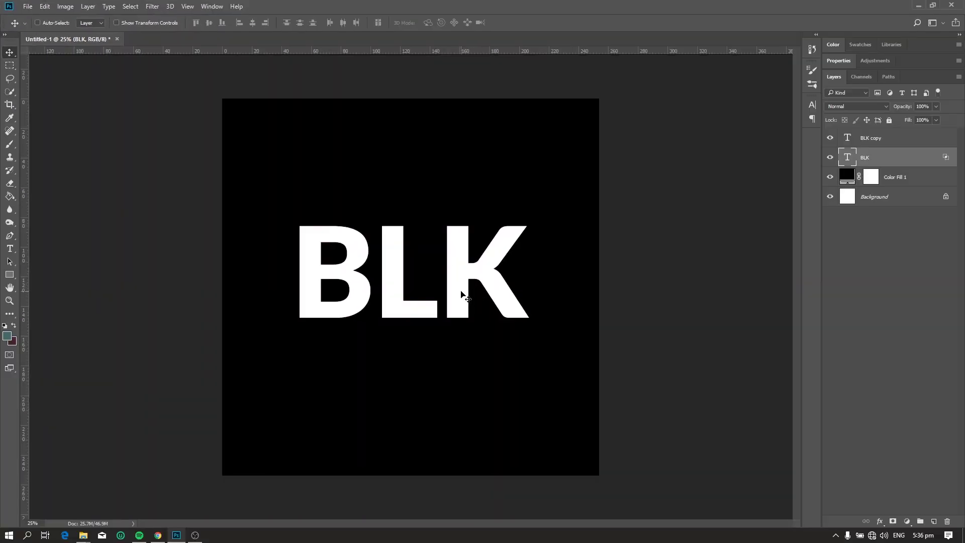
pyautogui.moveTo(460, 291); pyautogui.dragTo(466, 291)
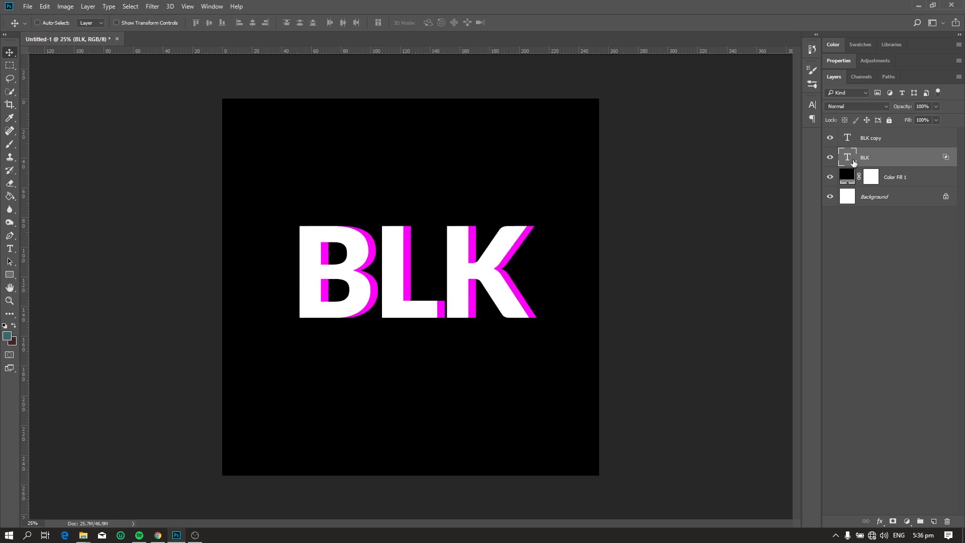
# Step: Duplicate BLK as 'BLK copy 2' and exclude its red channel so it shows cyan
pyautogui.rightClick(887, 160)
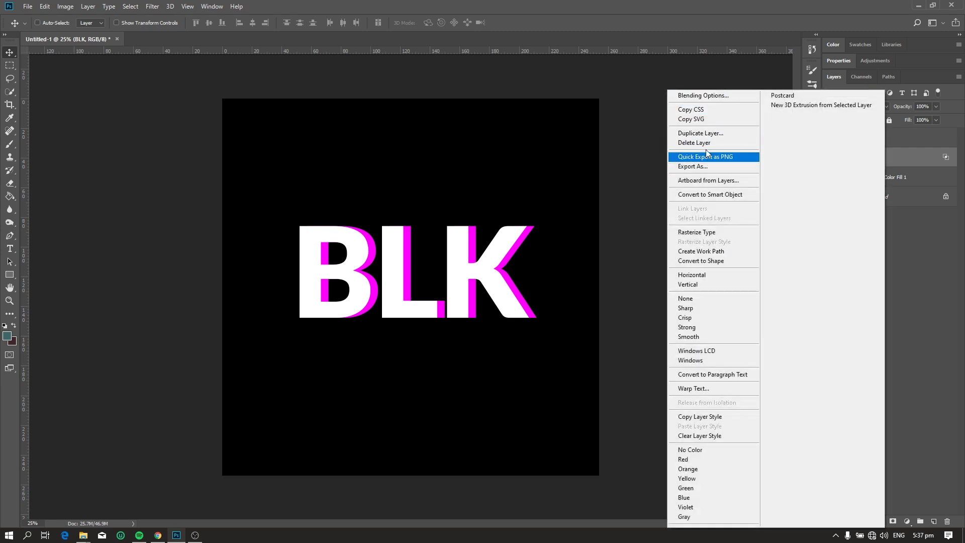
pyautogui.click(702, 133)
pyautogui.click(568, 163)
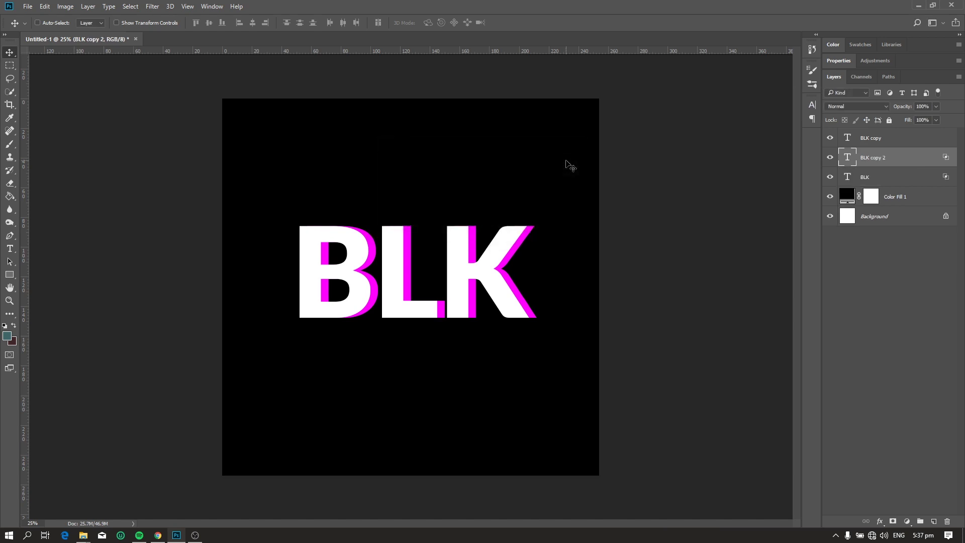
pyautogui.rightClick(909, 163)
pyautogui.click(737, 97)
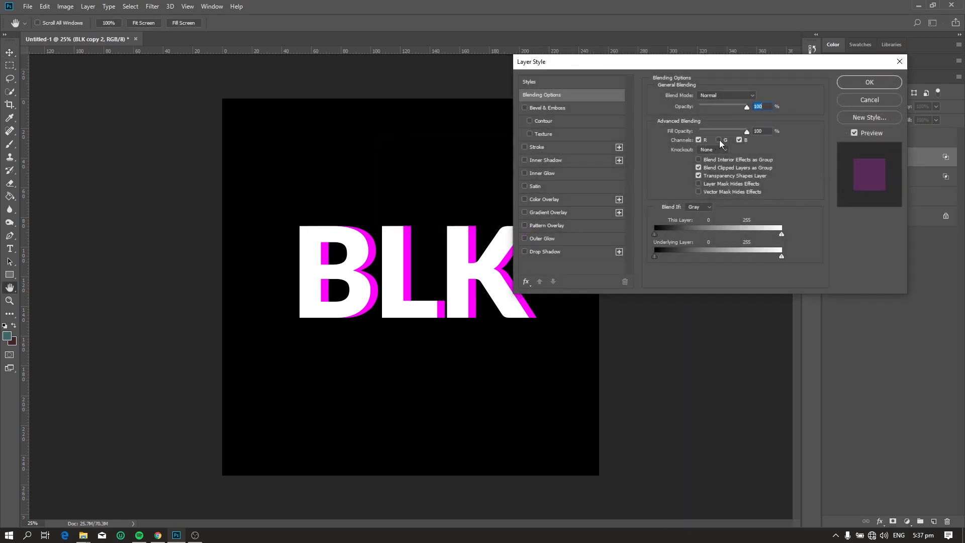
pyautogui.click(719, 140)
pyautogui.click(698, 140)
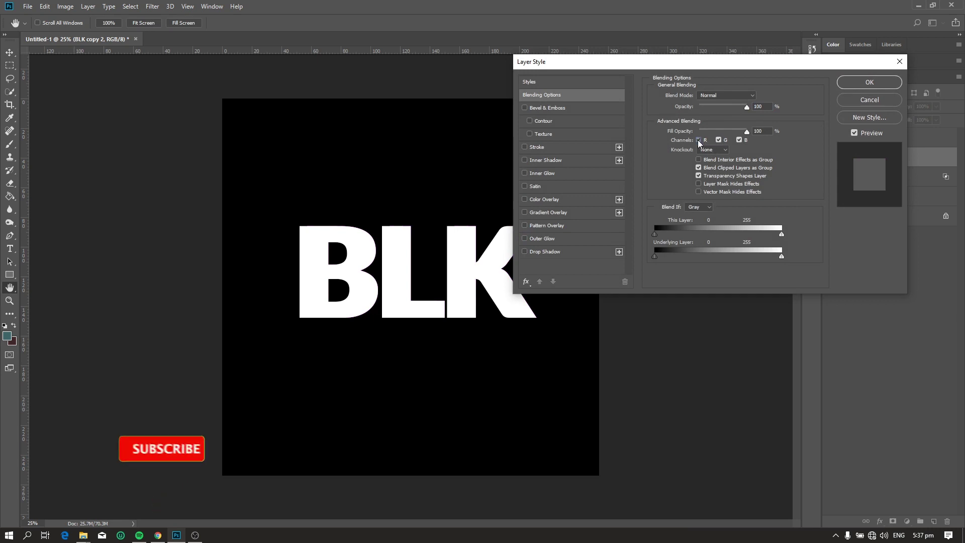
pyautogui.click(869, 82)
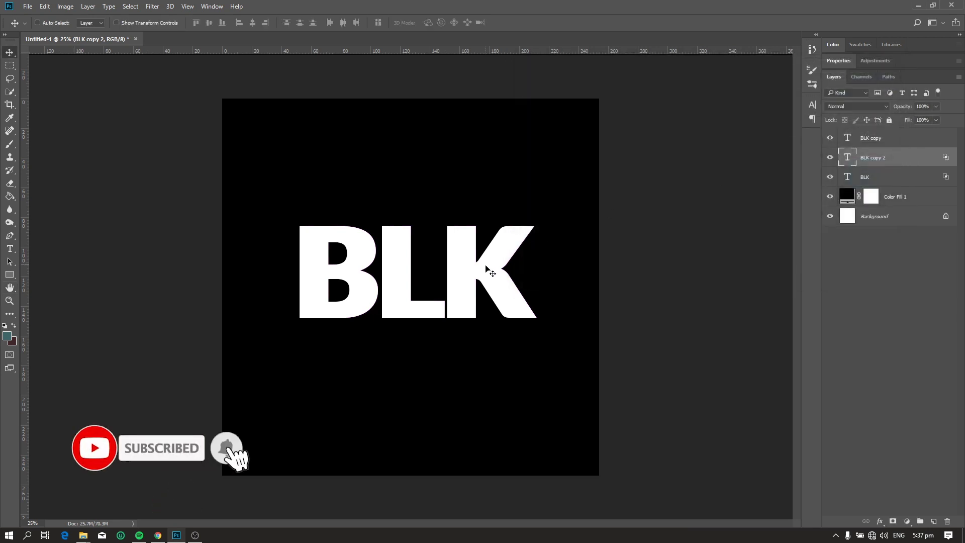
# Step: Offset BLK copy 2 to the left, zoom in, and select the BLK copy layer
pyautogui.moveTo(491, 274); pyautogui.dragTo(474, 283)
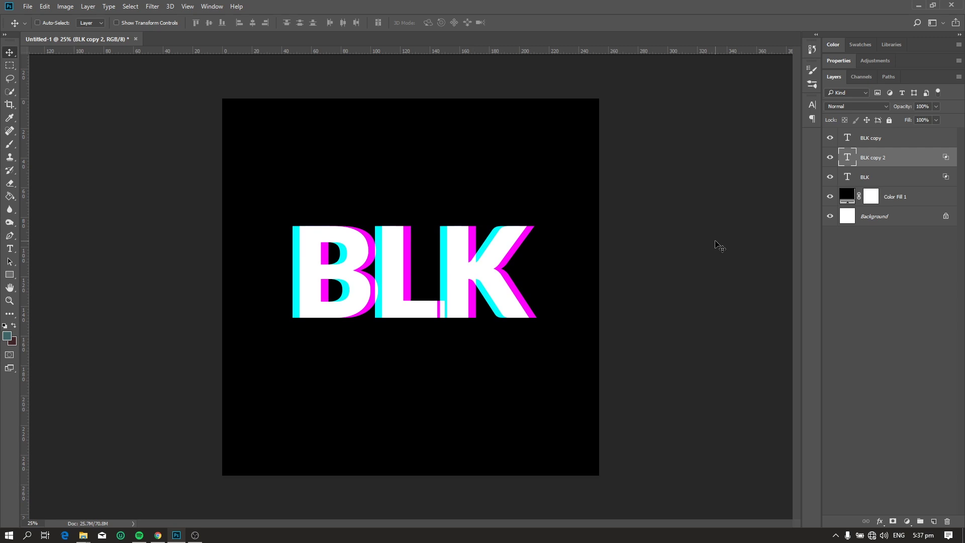
pyautogui.hotkey('ctrl', '+')
pyautogui.hotkey('alt', ']')
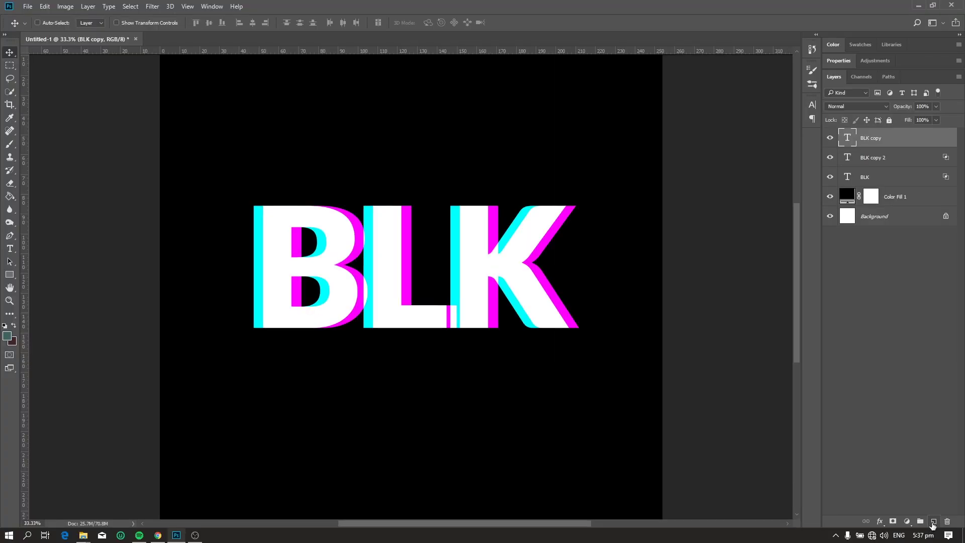
# Step: Merge a new empty layer and the three BLK layers into Layer 1, nudged down
pyautogui.click(934, 525)
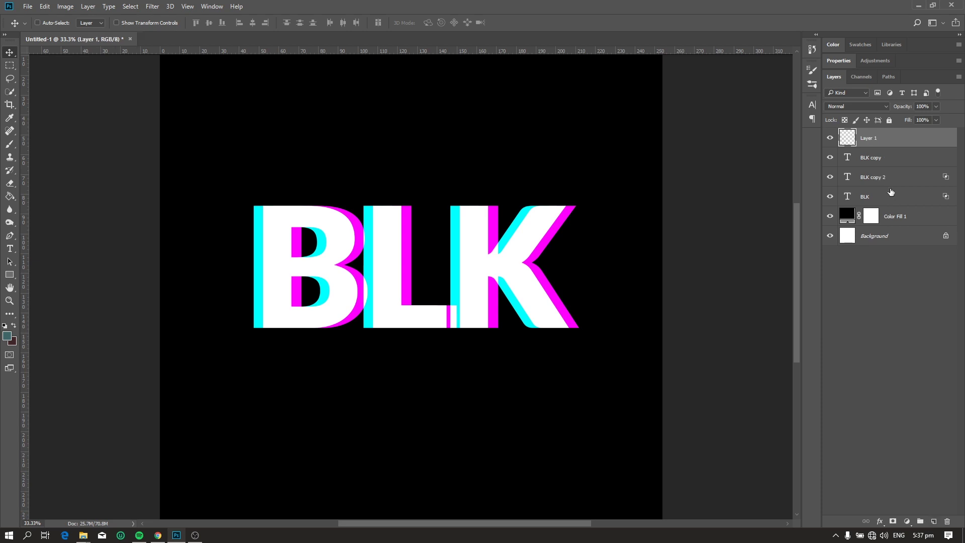
pyautogui.keyDown('shift'); pyautogui.click(885, 196); pyautogui.keyUp('shift')
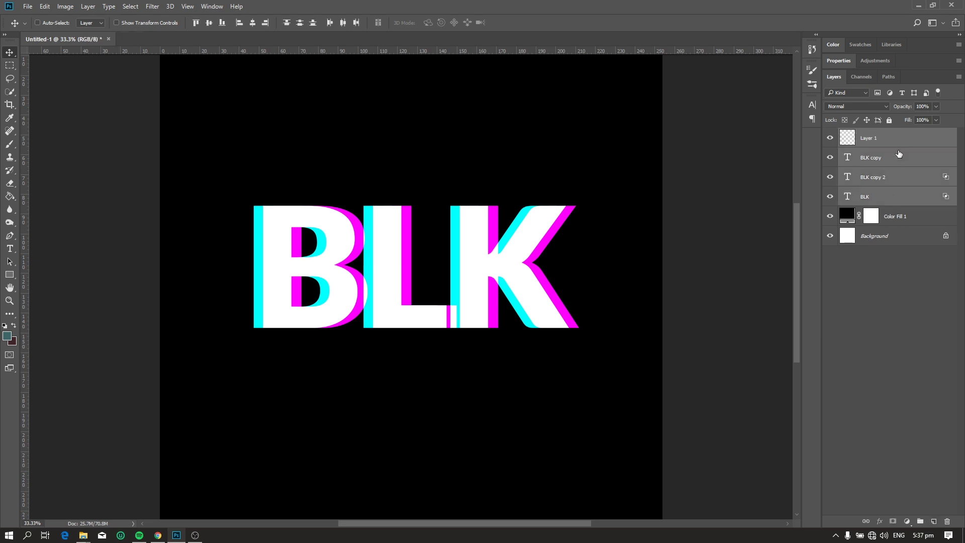
pyautogui.rightClick(884, 134)
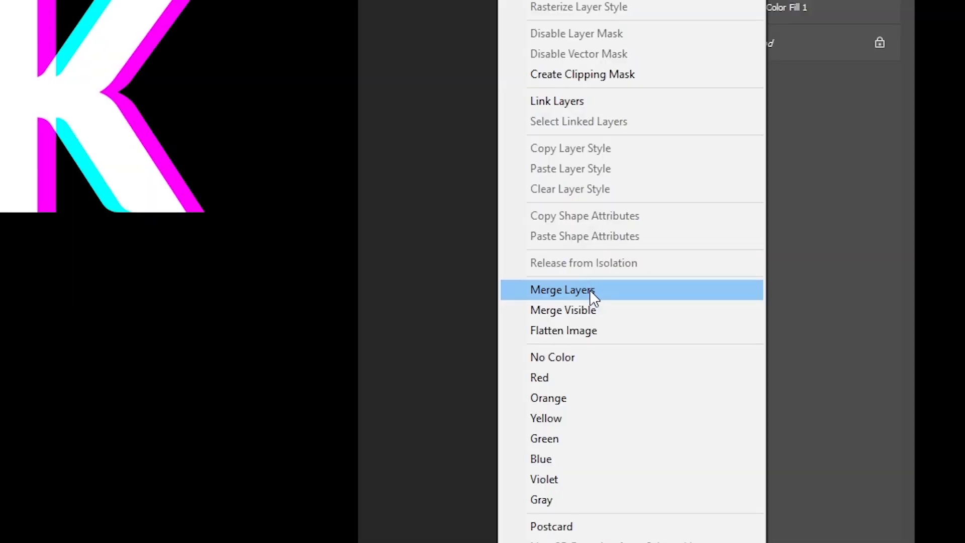
pyautogui.click(591, 294)
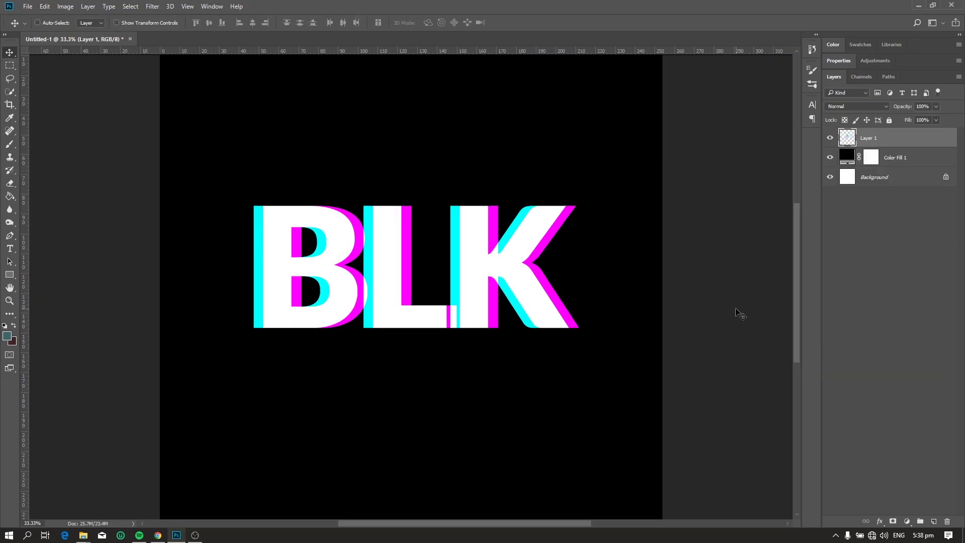
pyautogui.hotkey('shift', 'Down')
pyautogui.hotkey('shift', 'Down')
pyautogui.hotkey('shift', 'Down')
pyautogui.hotkey('shift', 'Down')
pyautogui.hotkey('shift', 'Down')
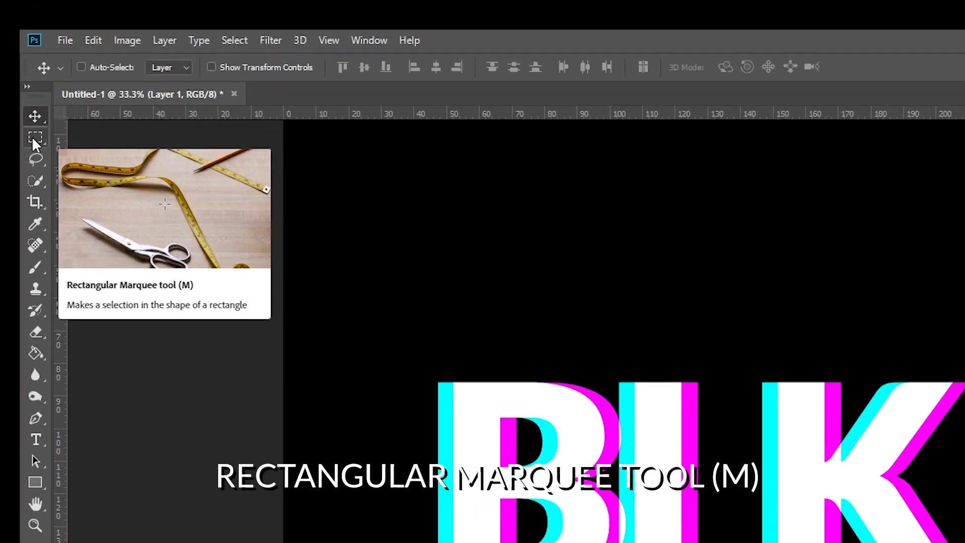
# Step: Marquee a thin strip across the letter tops and shift it about 6.1 mm sideways
pyautogui.click(9, 67)
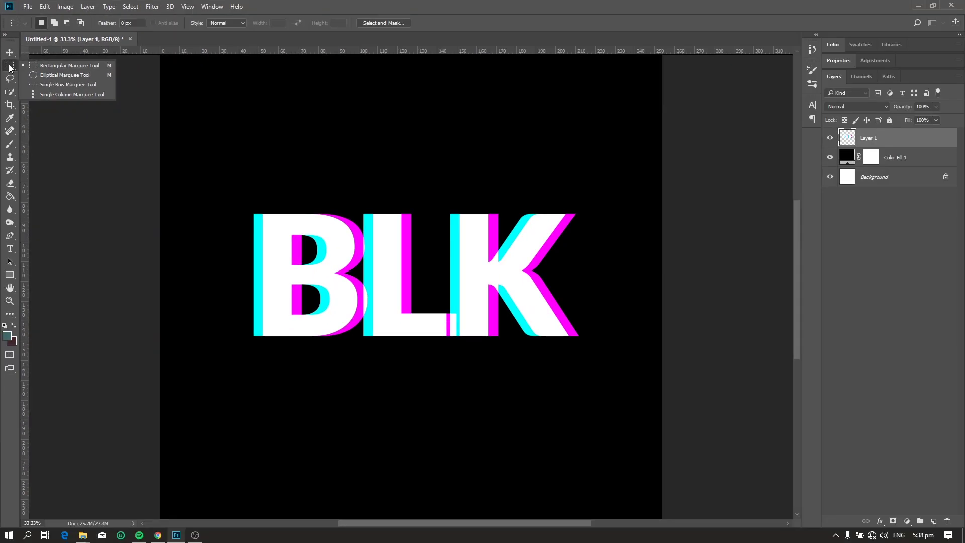
pyautogui.click(143, 178)
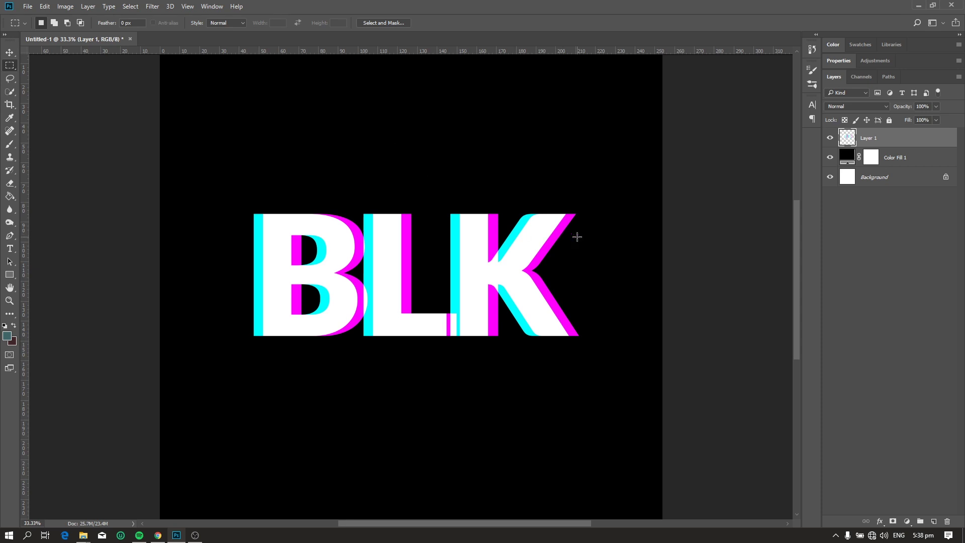
pyautogui.moveTo(575, 231); pyautogui.dragTo(235, 229)
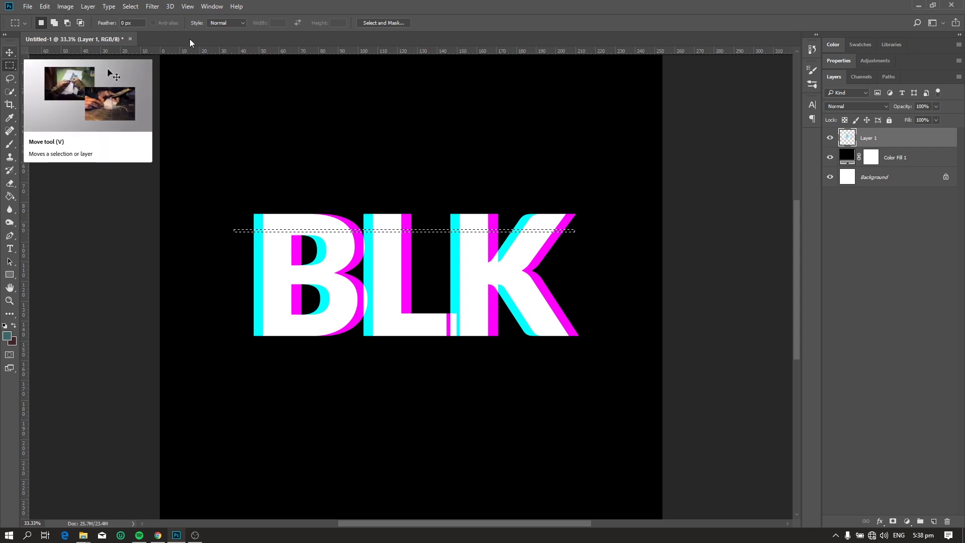
pyautogui.press('v')
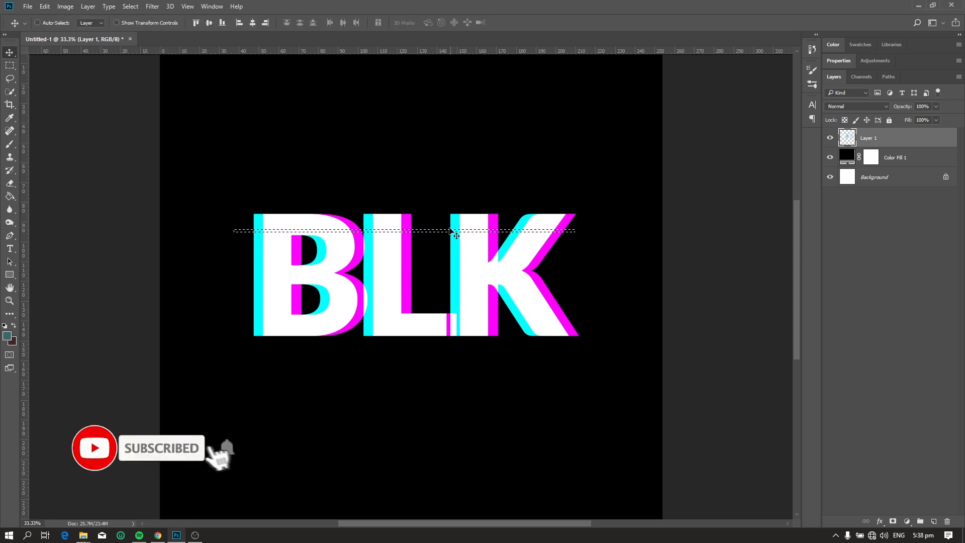
pyautogui.moveTo(449, 234); pyautogui.dragTo(438, 233)
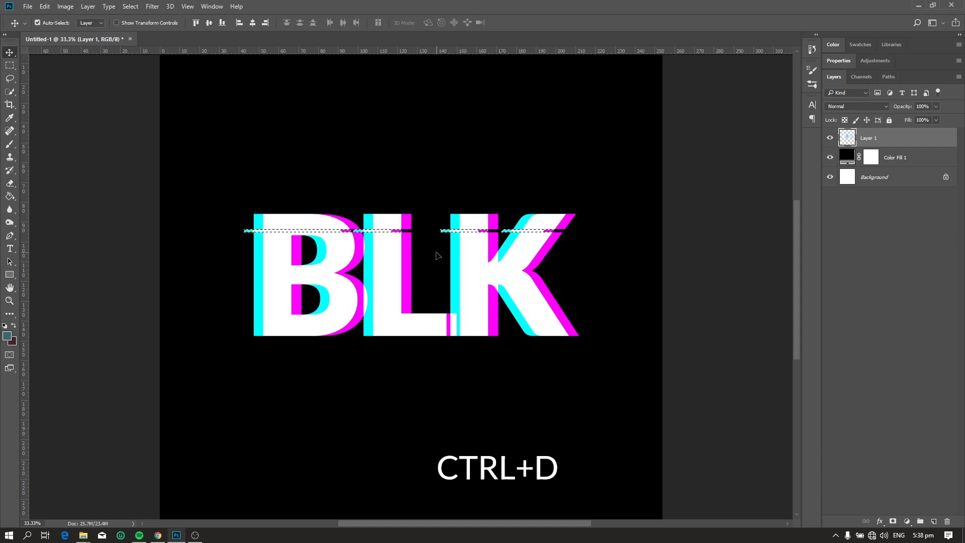
pyautogui.hotkey('ctrl', 'd')
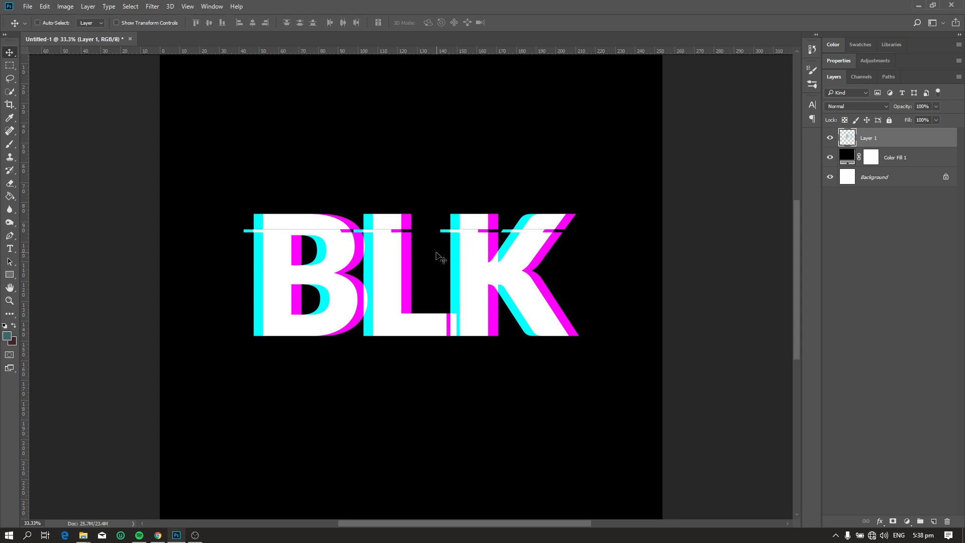
pyautogui.hotkey('ctrl', 'shift', 'd')
pyautogui.hotkey('ctrl', 'd')
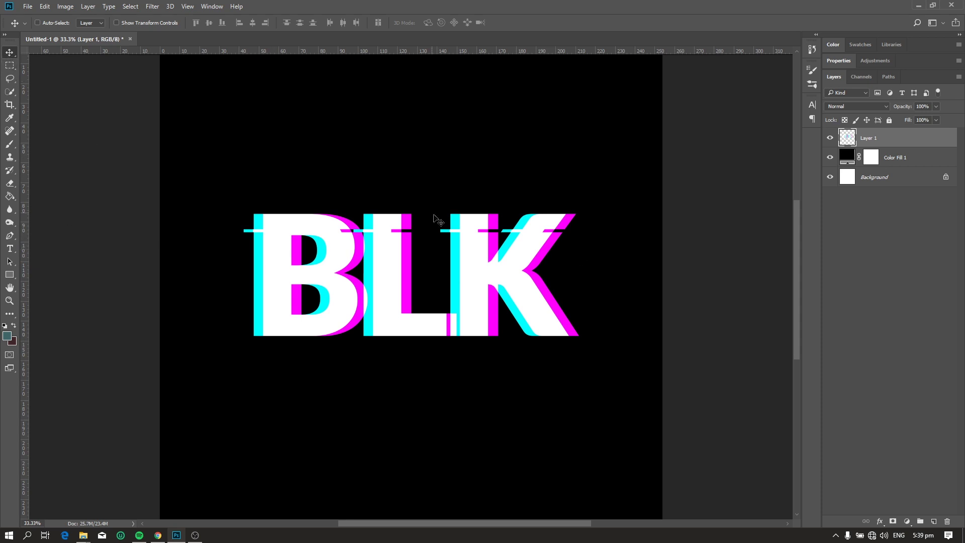
# Step: Select a second thin strip across the letters and shift it right
pyautogui.click(10, 69)
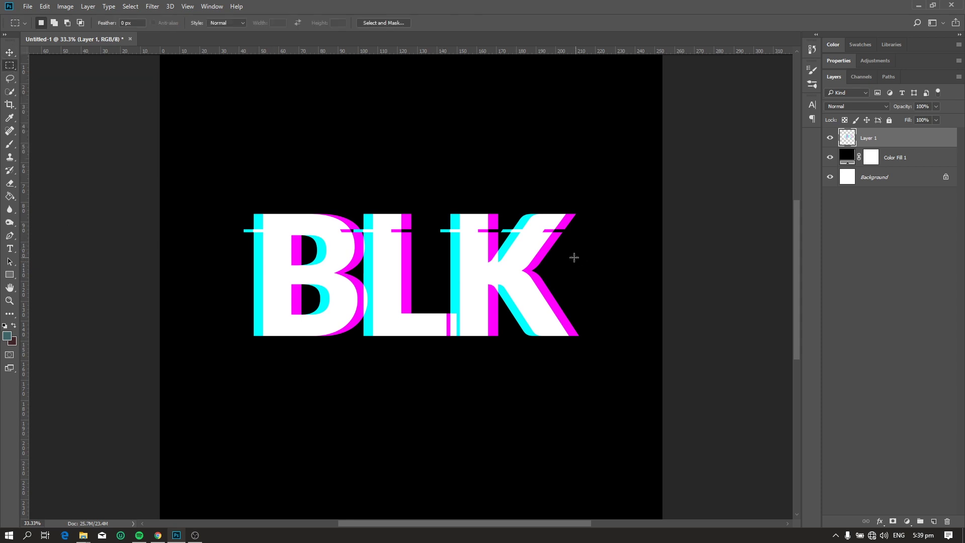
pyautogui.moveTo(558, 247); pyautogui.dragTo(241, 248)
pyautogui.press('v')
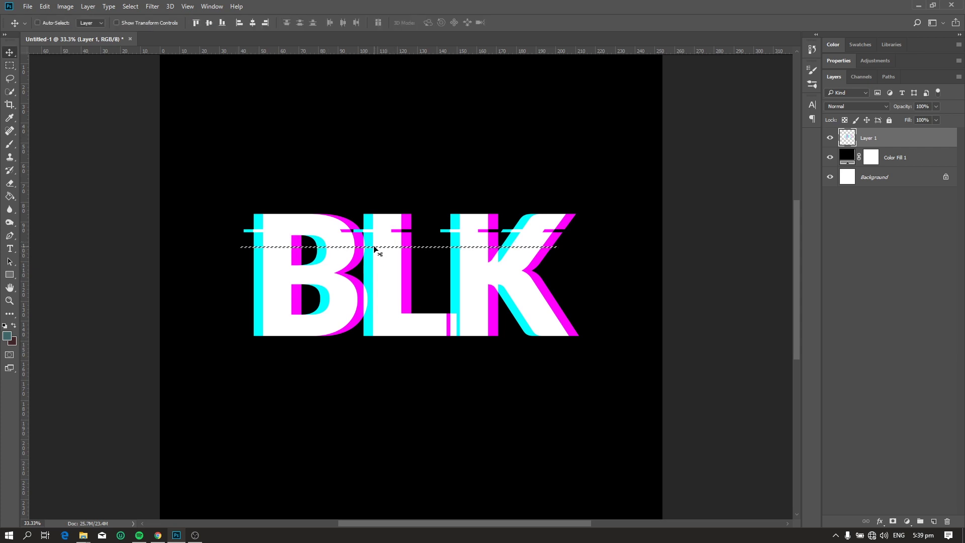
pyautogui.moveTo(375, 248); pyautogui.dragTo(385, 248)
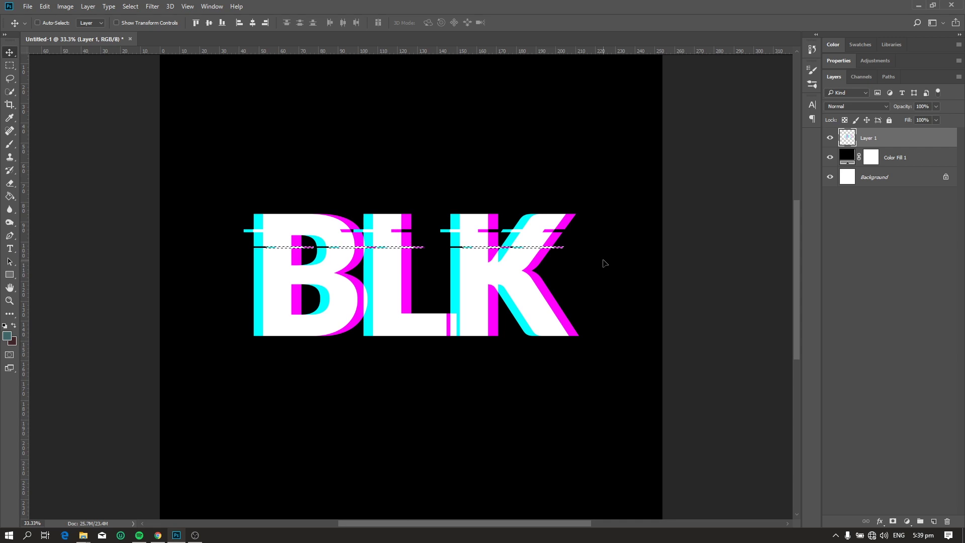
pyautogui.hotkey('ctrl', 'd')
pyautogui.press('ctrl')
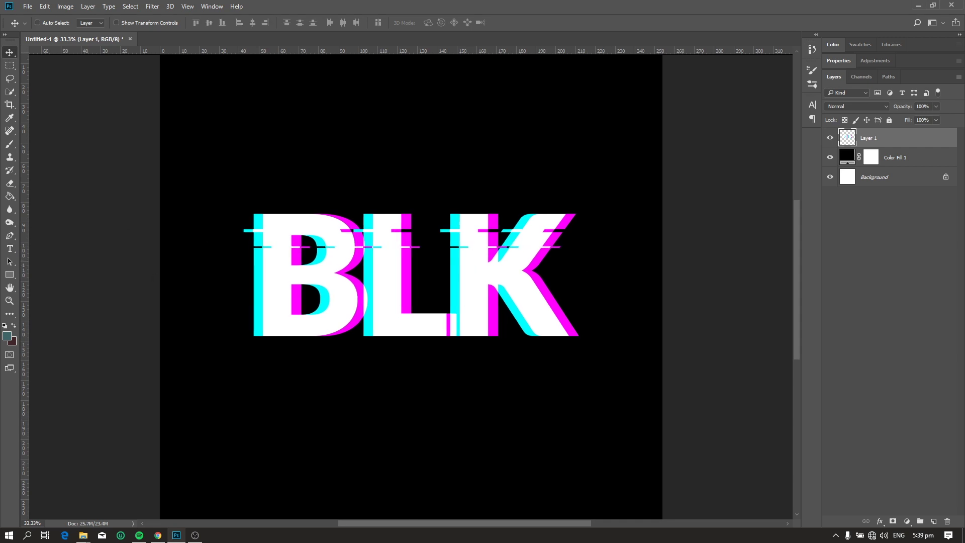
# Step: Select another thin strip lower across the letters and shift it slightly left
pyautogui.click(9, 65)
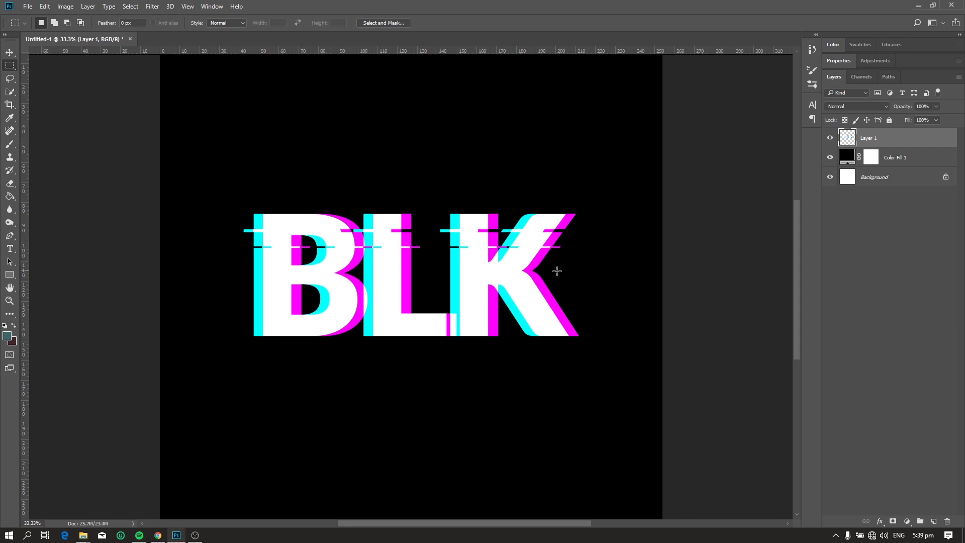
pyautogui.moveTo(433, 272); pyautogui.dragTo(246, 263)
pyautogui.moveTo(552, 288); pyautogui.dragTo(222, 283)
pyautogui.press('v')
pyautogui.moveTo(342, 289); pyautogui.dragTo(334, 289)
pyautogui.hotkey('ctrl', 'd')
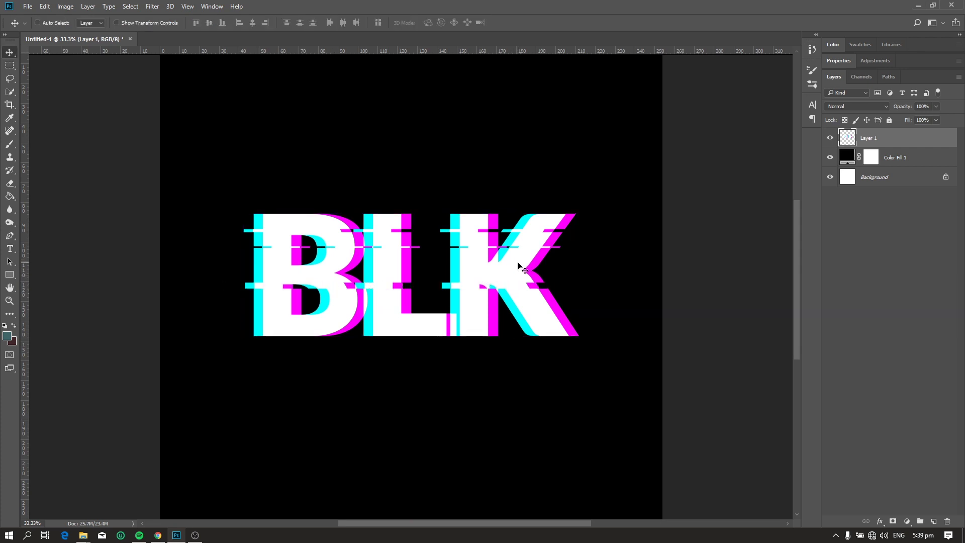
# Step: Slice a thin strip along the letters' lower edge and nudge it right
pyautogui.press('m')
pyautogui.moveTo(571, 317); pyautogui.dragTo(239, 319)
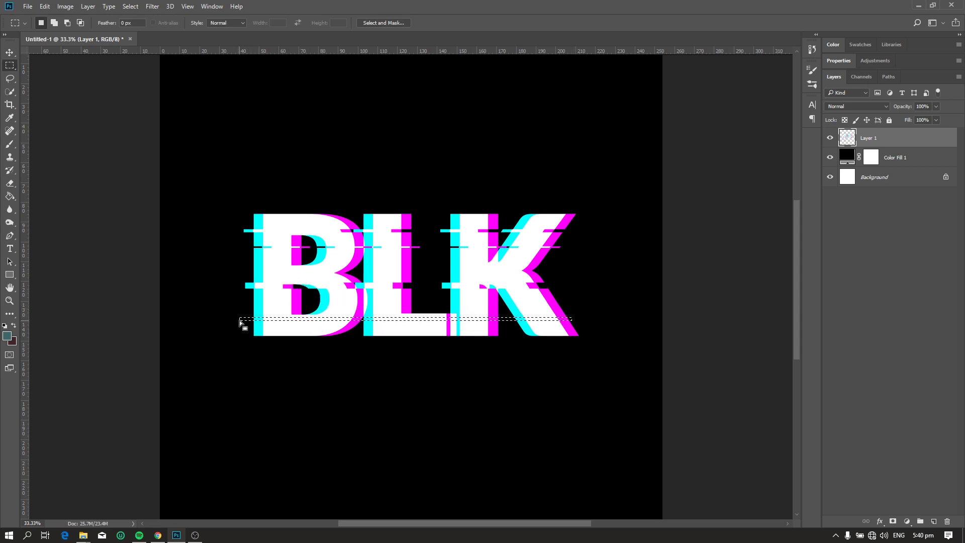
pyautogui.press('v')
pyautogui.hotkey('shift', 'Right')
pyautogui.hotkey('shift', 'Right')
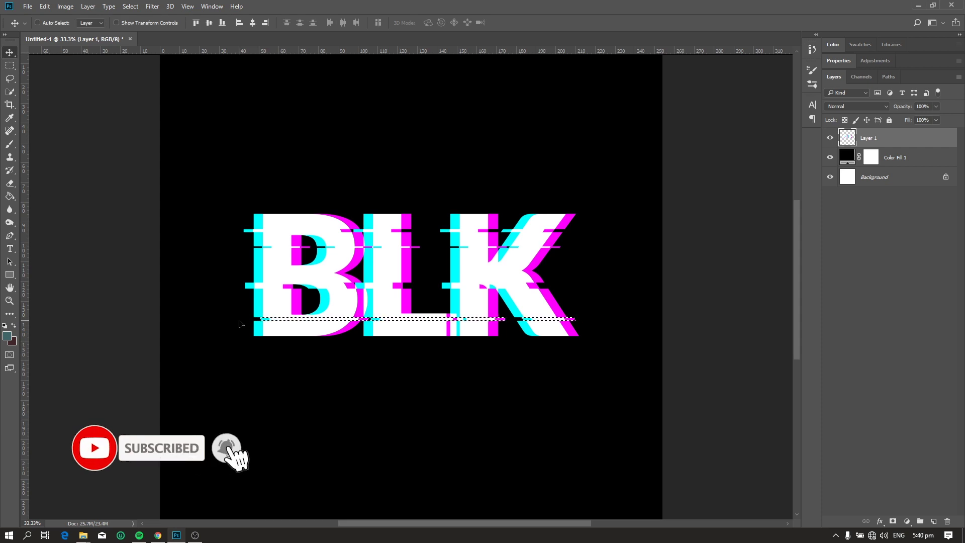
pyautogui.hotkey('ctrl', 'd')
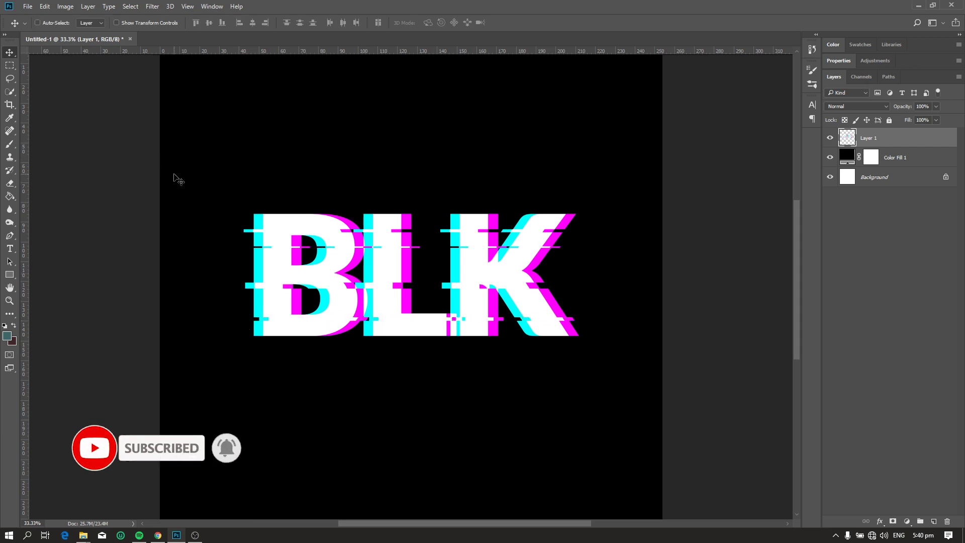
# Step: Slice a strip along the letters' bottom edge, nudge it left, and zoom to 50%
pyautogui.press('m')
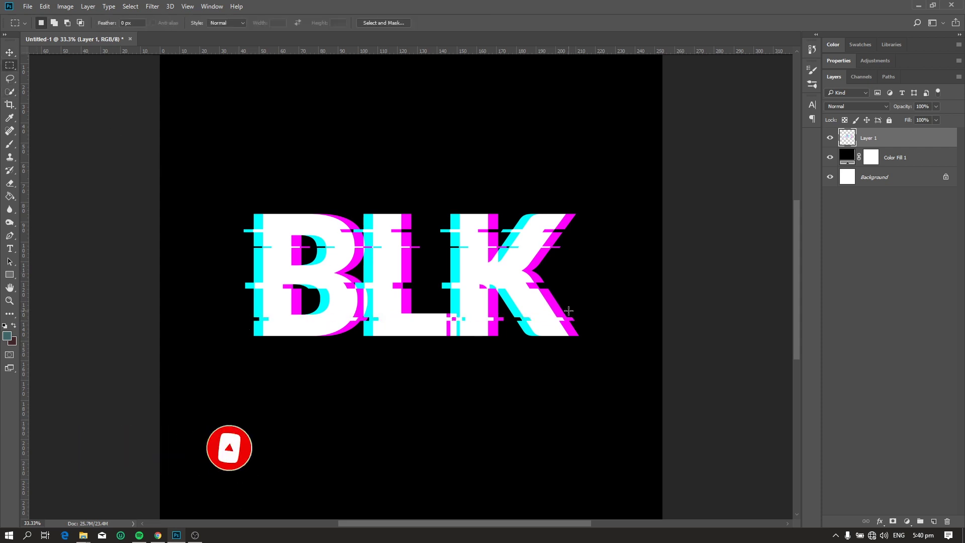
pyautogui.moveTo(579, 327); pyautogui.dragTo(248, 328)
pyautogui.press('v')
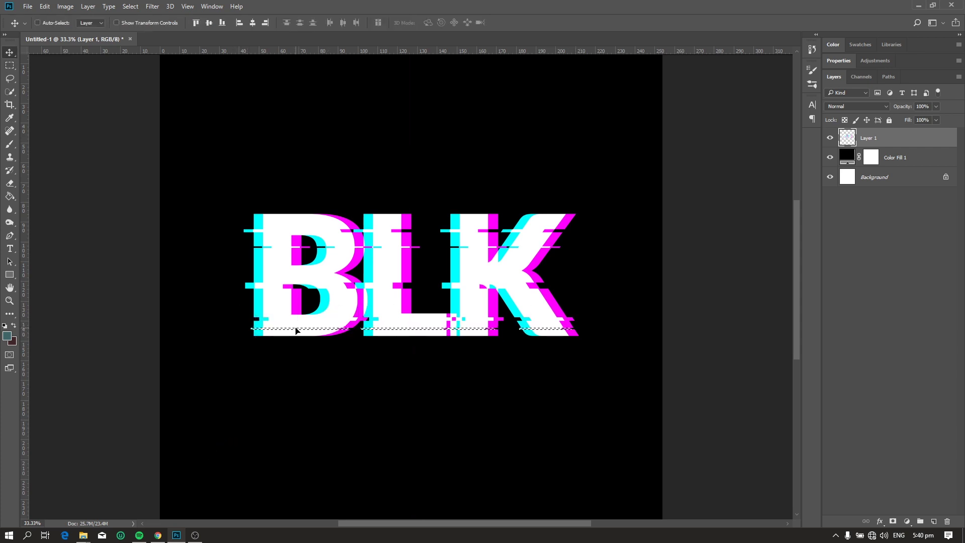
pyautogui.hotkey('shift', 'Left')
pyautogui.hotkey('shift', 'Left')
pyautogui.hotkey('shift', 'Left')
pyautogui.hotkey('shift', 'Left')
pyautogui.hotkey('shift', 'Left')
pyautogui.hotkey('ctrl', 'd')
pyautogui.hotkey('ctrl', '+')
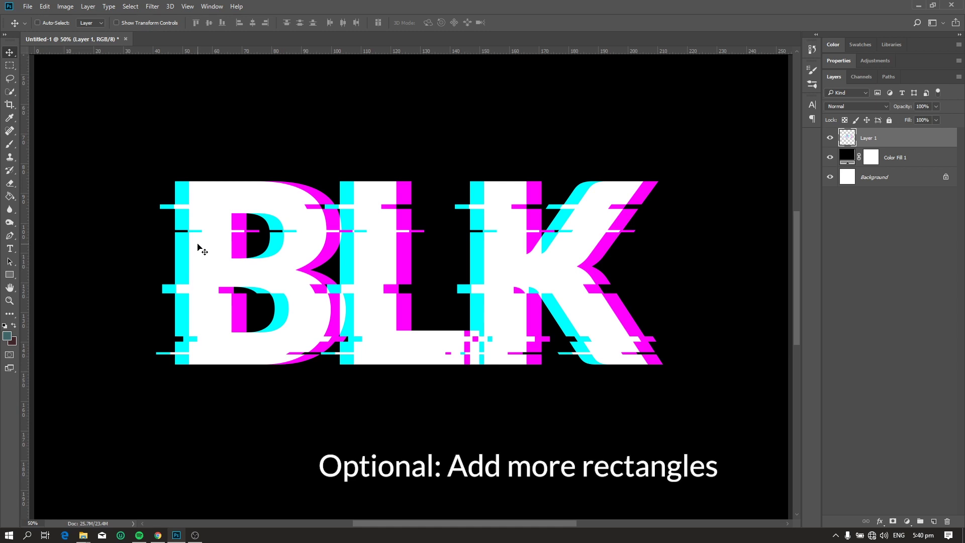
# Step: Draw a 48 × 50 px square left of the B's top and fill it cyan 00ffff
pyautogui.click(10, 277)
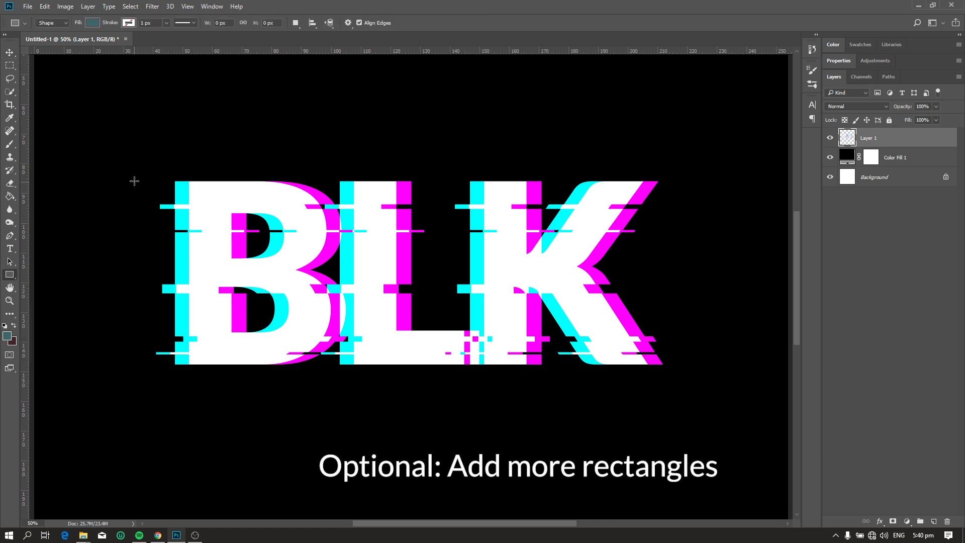
pyautogui.moveTo(134, 180); pyautogui.dragTo(146, 193)
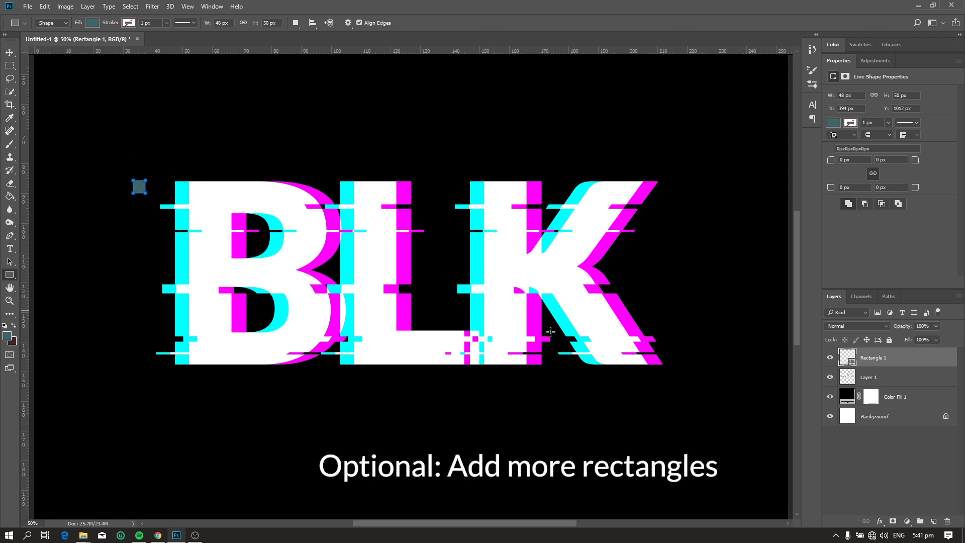
pyautogui.doubleClick(846, 359)
pyautogui.click(181, 193)
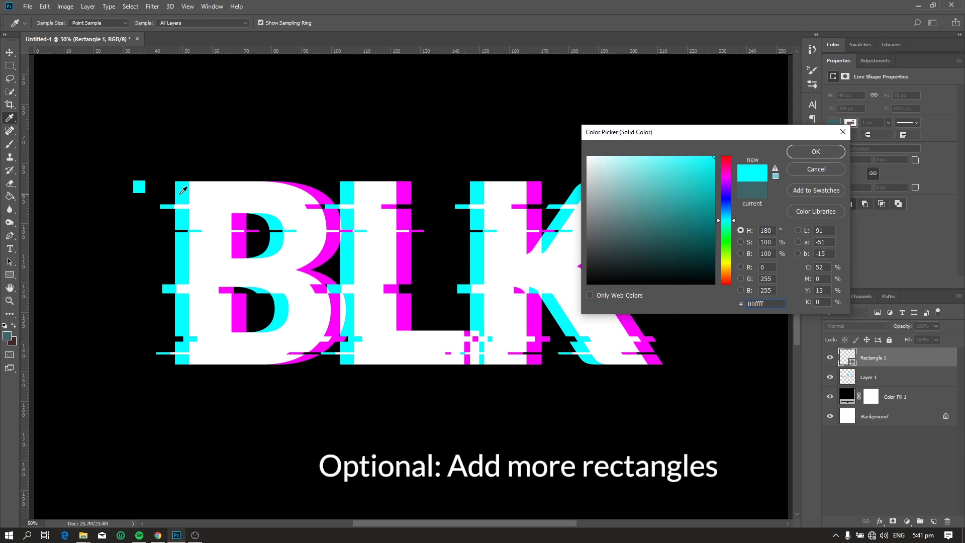
pyautogui.click(820, 152)
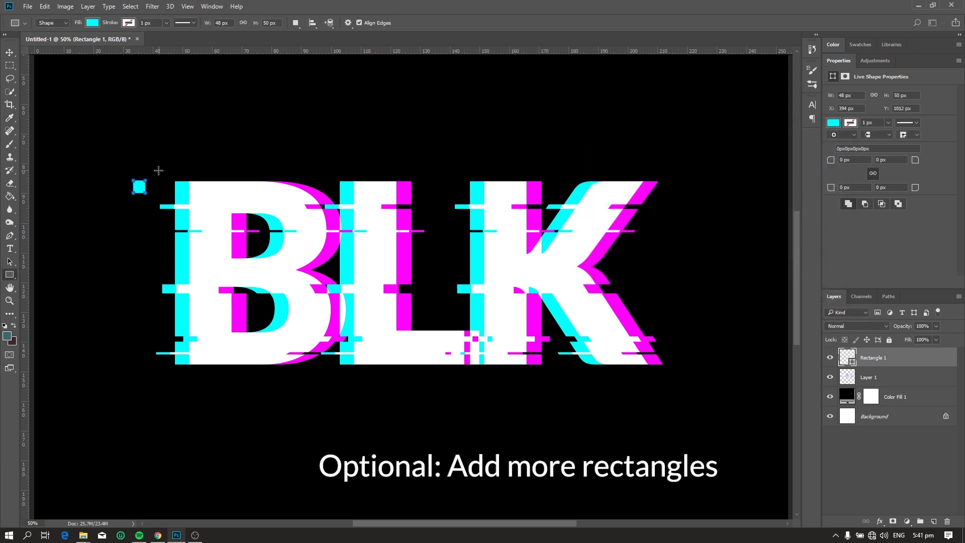
# Step: Scatter eight small cyan bars and rectangles around the B, L and K
pyautogui.moveTo(142, 190); pyautogui.dragTo(148, 191)
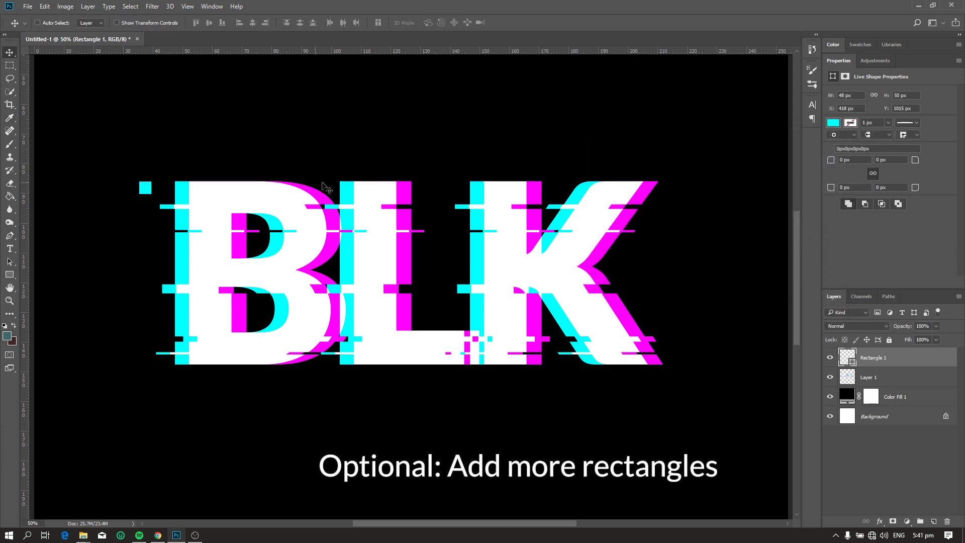
pyautogui.click(9, 275)
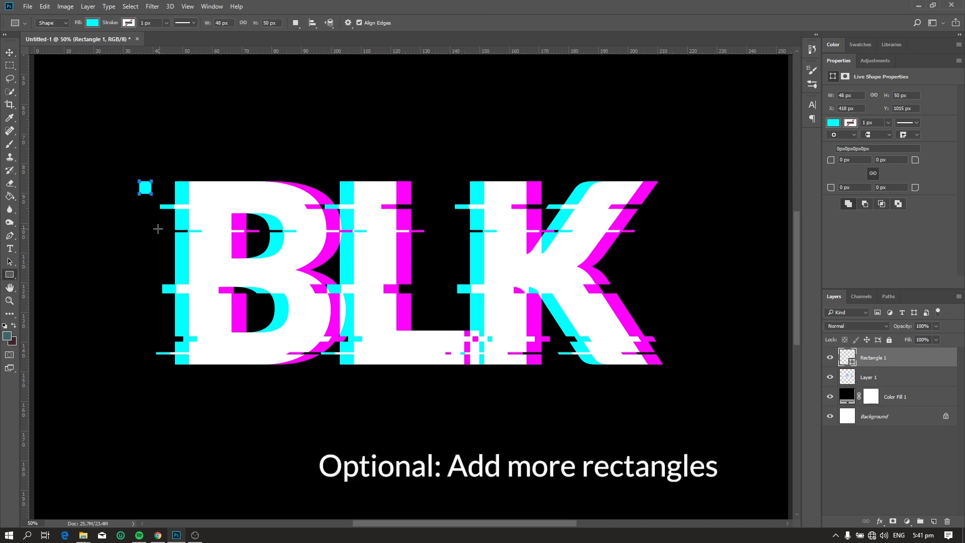
pyautogui.moveTo(112, 227); pyautogui.dragTo(153, 229)
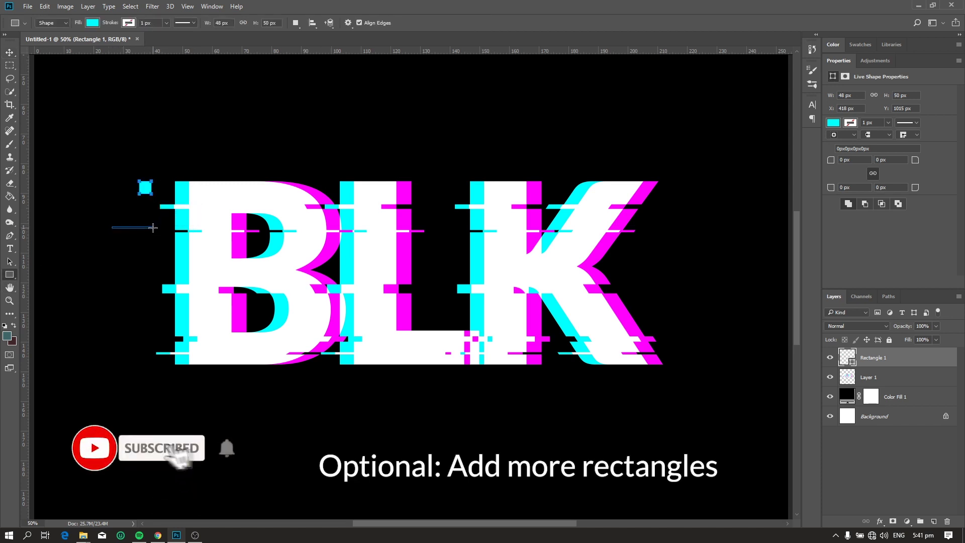
pyautogui.moveTo(154, 258); pyautogui.dragTo(157, 262)
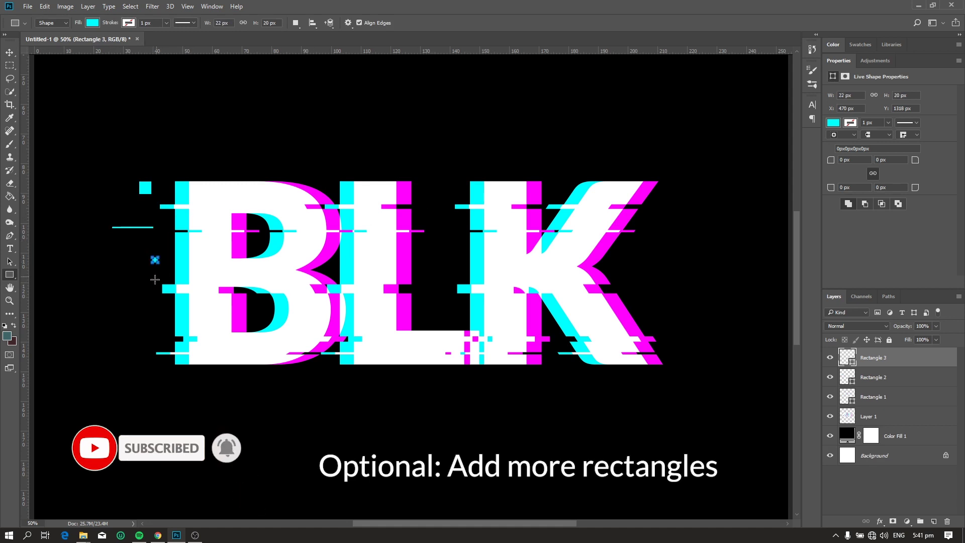
pyautogui.moveTo(155, 311); pyautogui.dragTo(169, 312)
pyautogui.moveTo(113, 333); pyautogui.dragTo(156, 336)
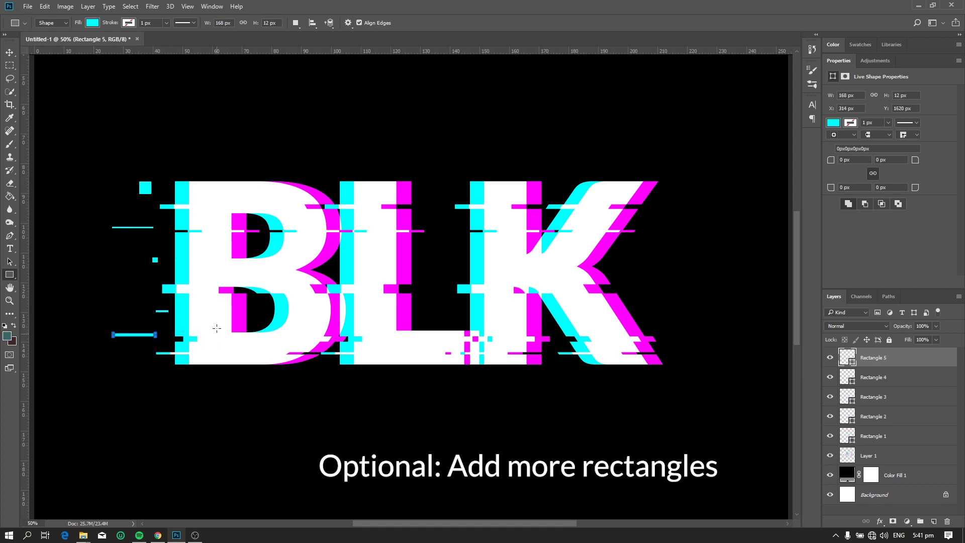
pyautogui.moveTo(326, 263); pyautogui.dragTo(329, 268)
pyautogui.moveTo(419, 271); pyautogui.dragTo(452, 274)
pyautogui.moveTo(559, 348); pyautogui.dragTo(567, 350)
pyautogui.moveTo(607, 261); pyautogui.dragTo(616, 266)
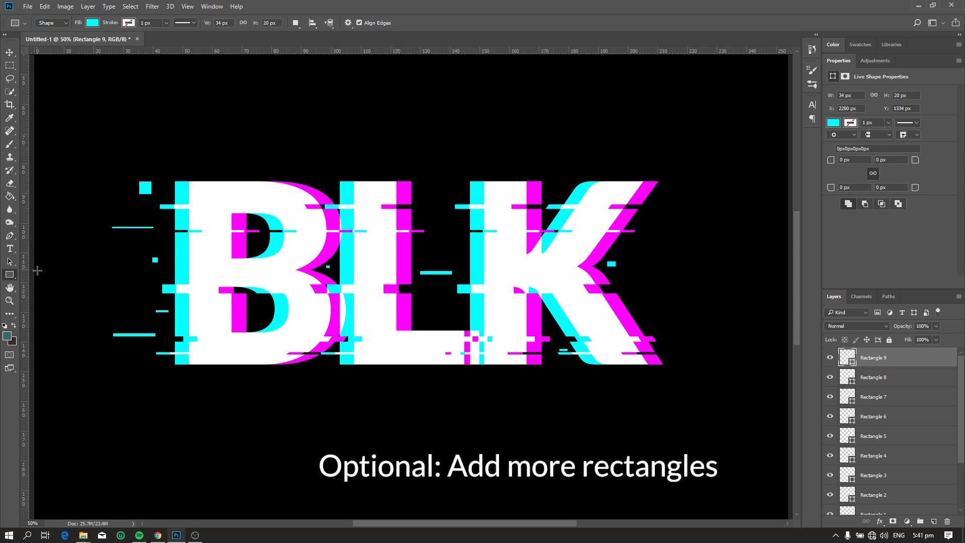
# Step: Draw a thin bar above the L–K gap and fill it magenta ff00ff
pyautogui.moveTo(421, 185); pyautogui.dragTo(451, 188)
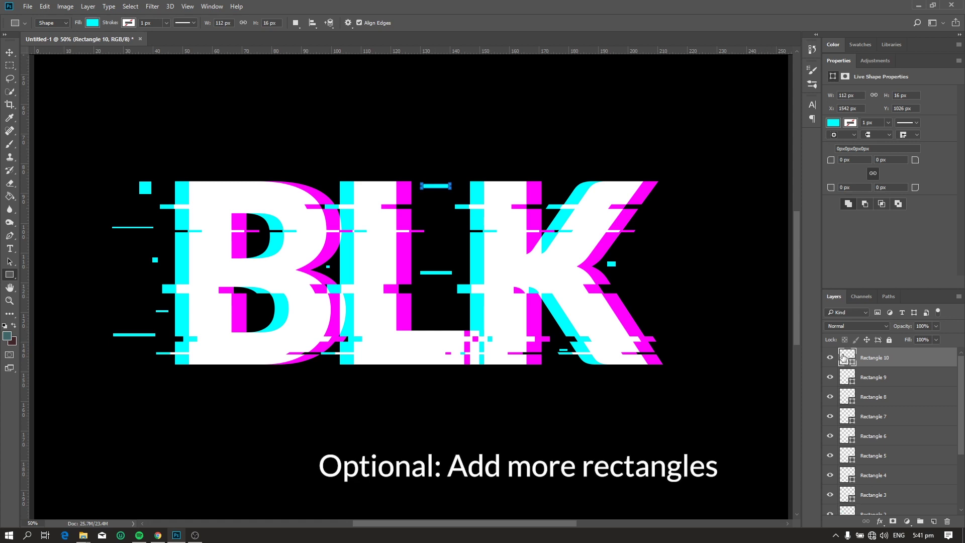
pyautogui.doubleClick(847, 357)
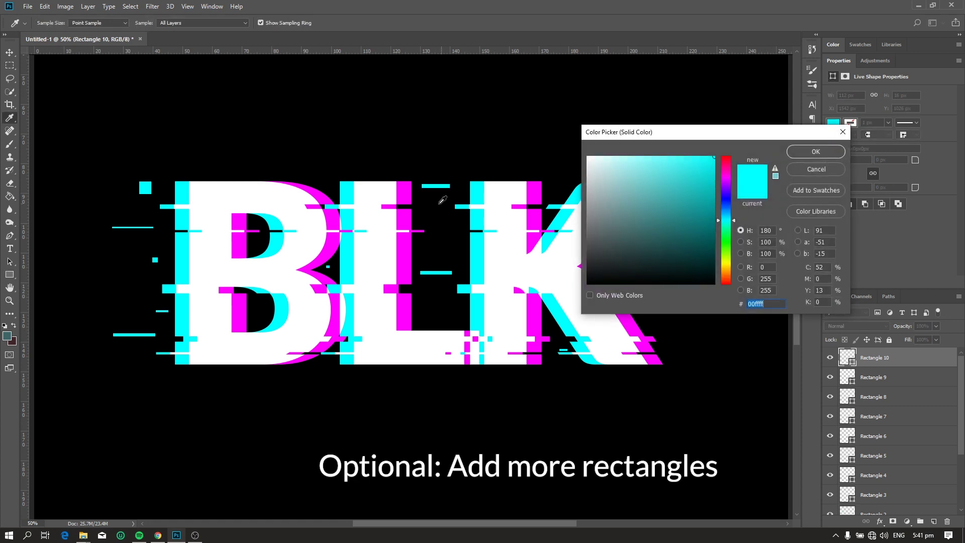
pyautogui.click(410, 190)
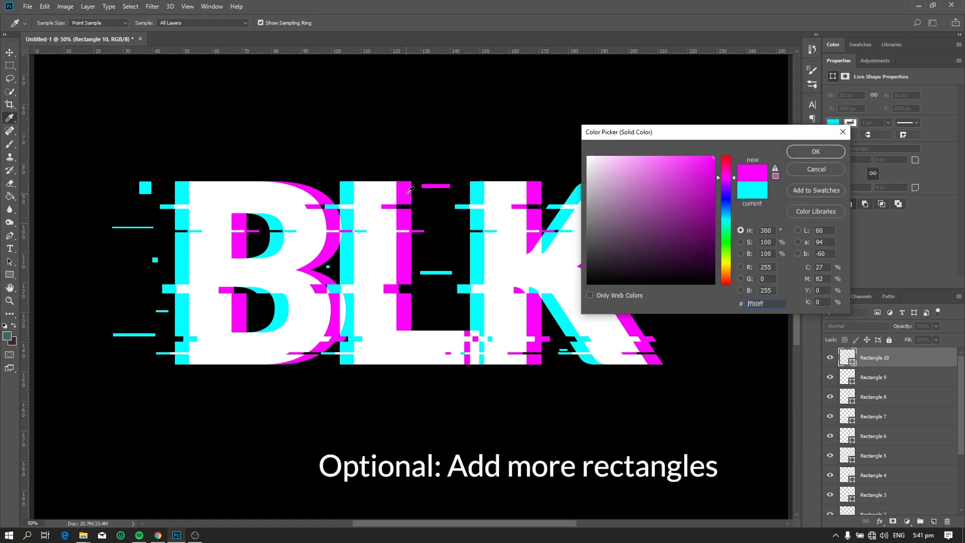
pyautogui.click(807, 150)
# Step: Draw five magenta rectangles: small ones among the letters, a thin bar right of K, a tiny square atop L
pyautogui.moveTo(326, 271); pyautogui.dragTo(338, 275)
pyautogui.moveTo(256, 311); pyautogui.dragTo(266, 314)
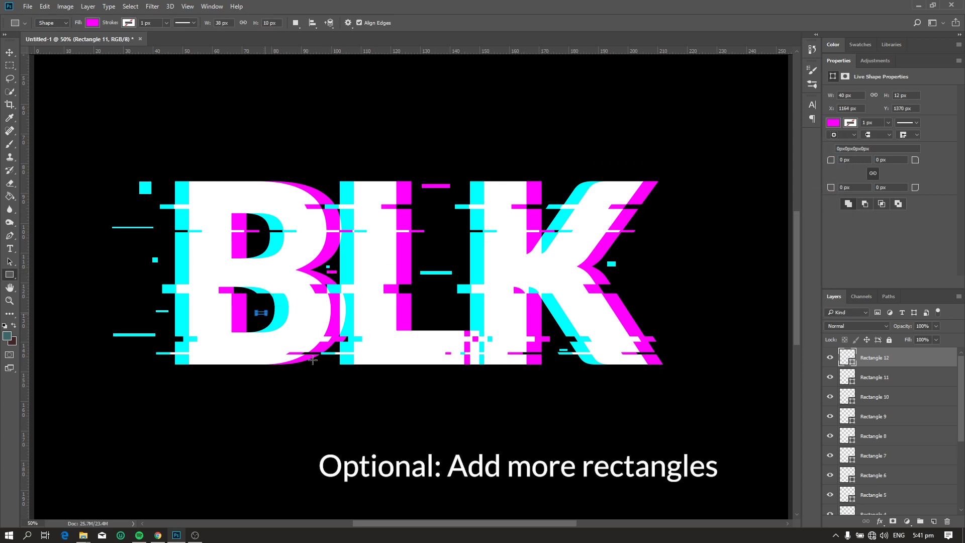
pyautogui.moveTo(324, 360)
pyautogui.mouseDown()
pyautogui.moveTo(430, 341)
pyautogui.moveTo(434, 318)
pyautogui.moveTo(452, 307)
pyautogui.mouseUp()
pyautogui.moveTo(620, 247); pyautogui.dragTo(669, 250)
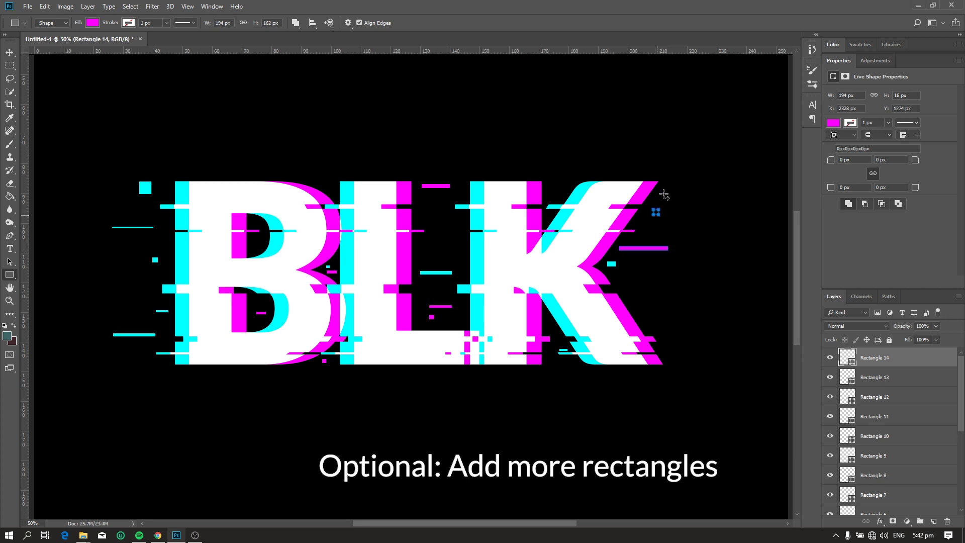
pyautogui.moveTo(436, 214); pyautogui.dragTo(440, 219)
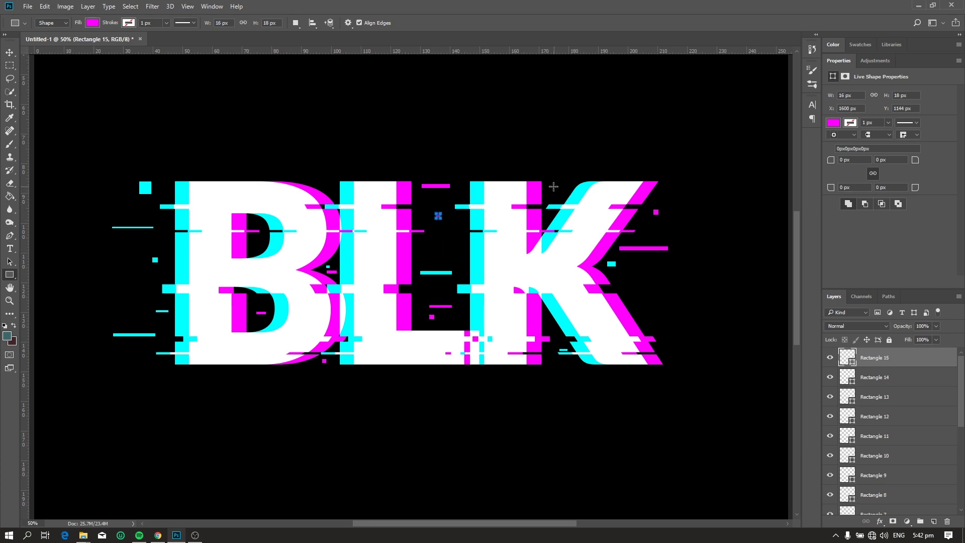